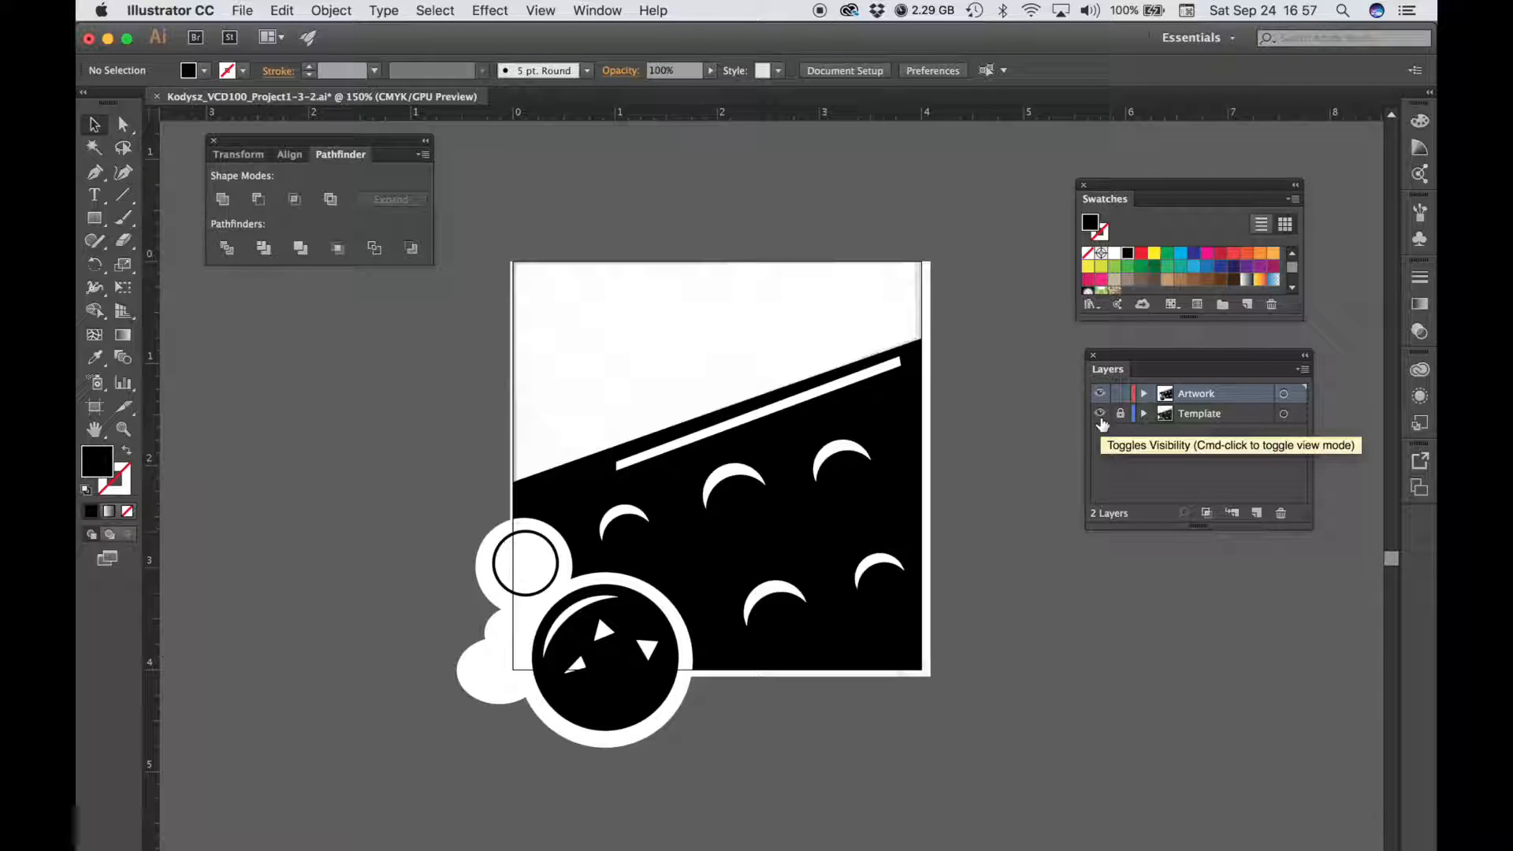
Step: Hide the Template layer and leave only the Artwork layer visible
{"action": "left_click", "coordinate": [1100, 394]}
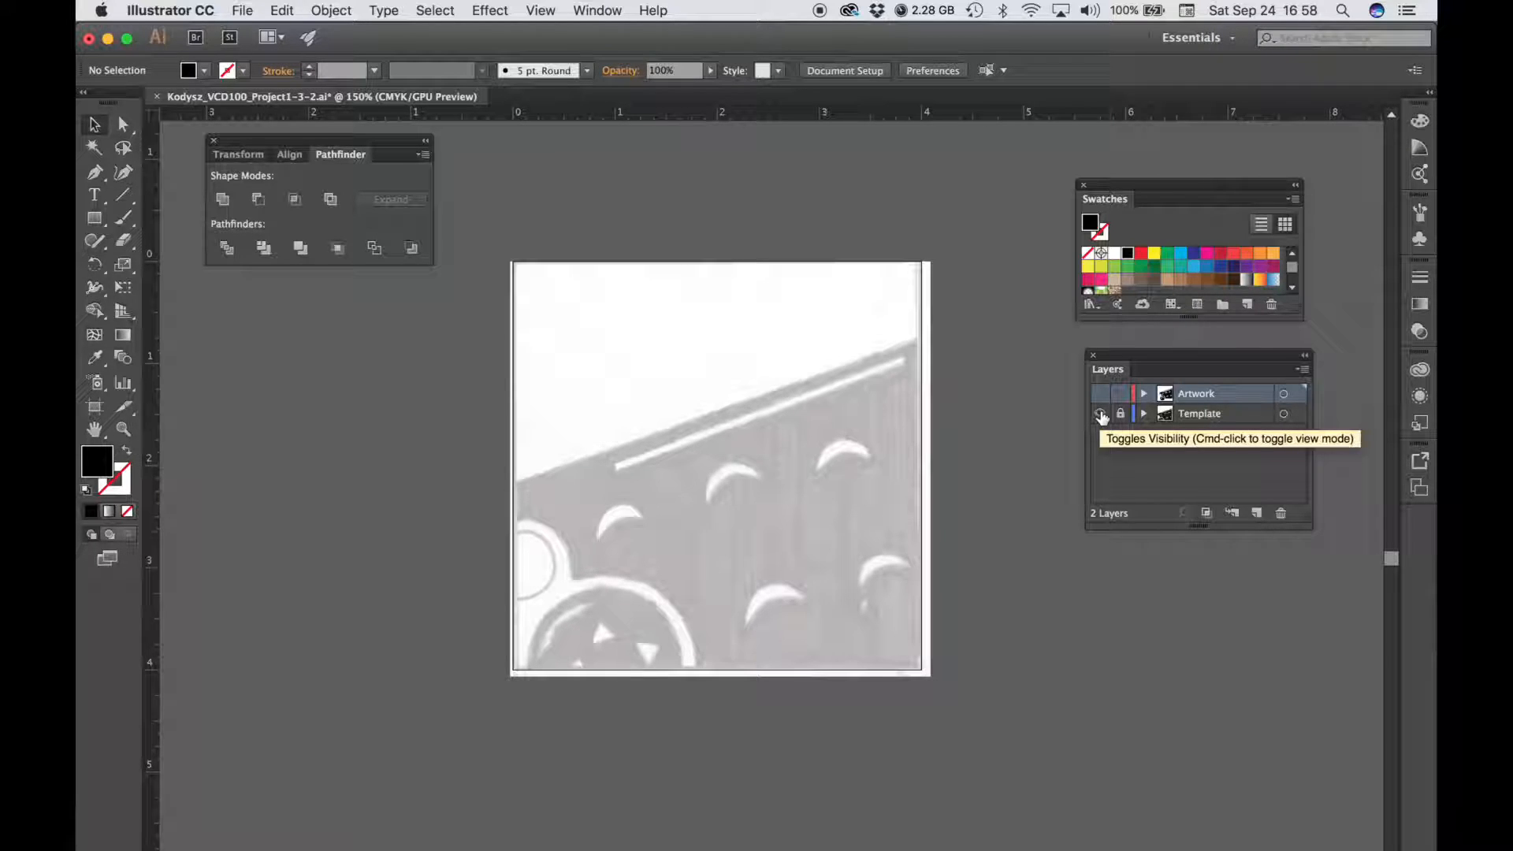
{"action": "left_click", "coordinate": [1101, 414]}
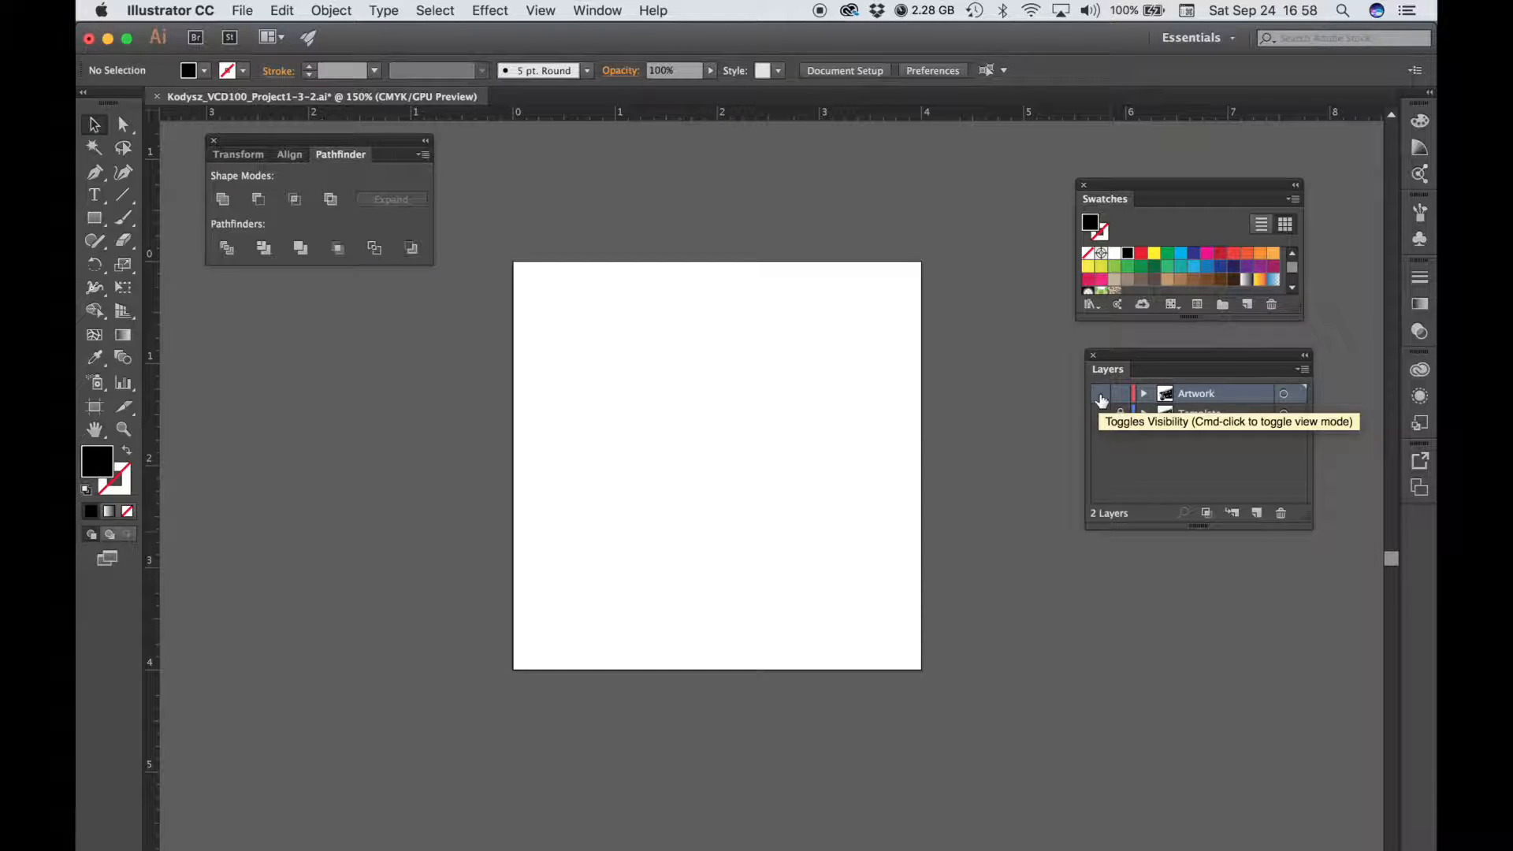
{"action": "left_click", "coordinate": [1101, 395]}
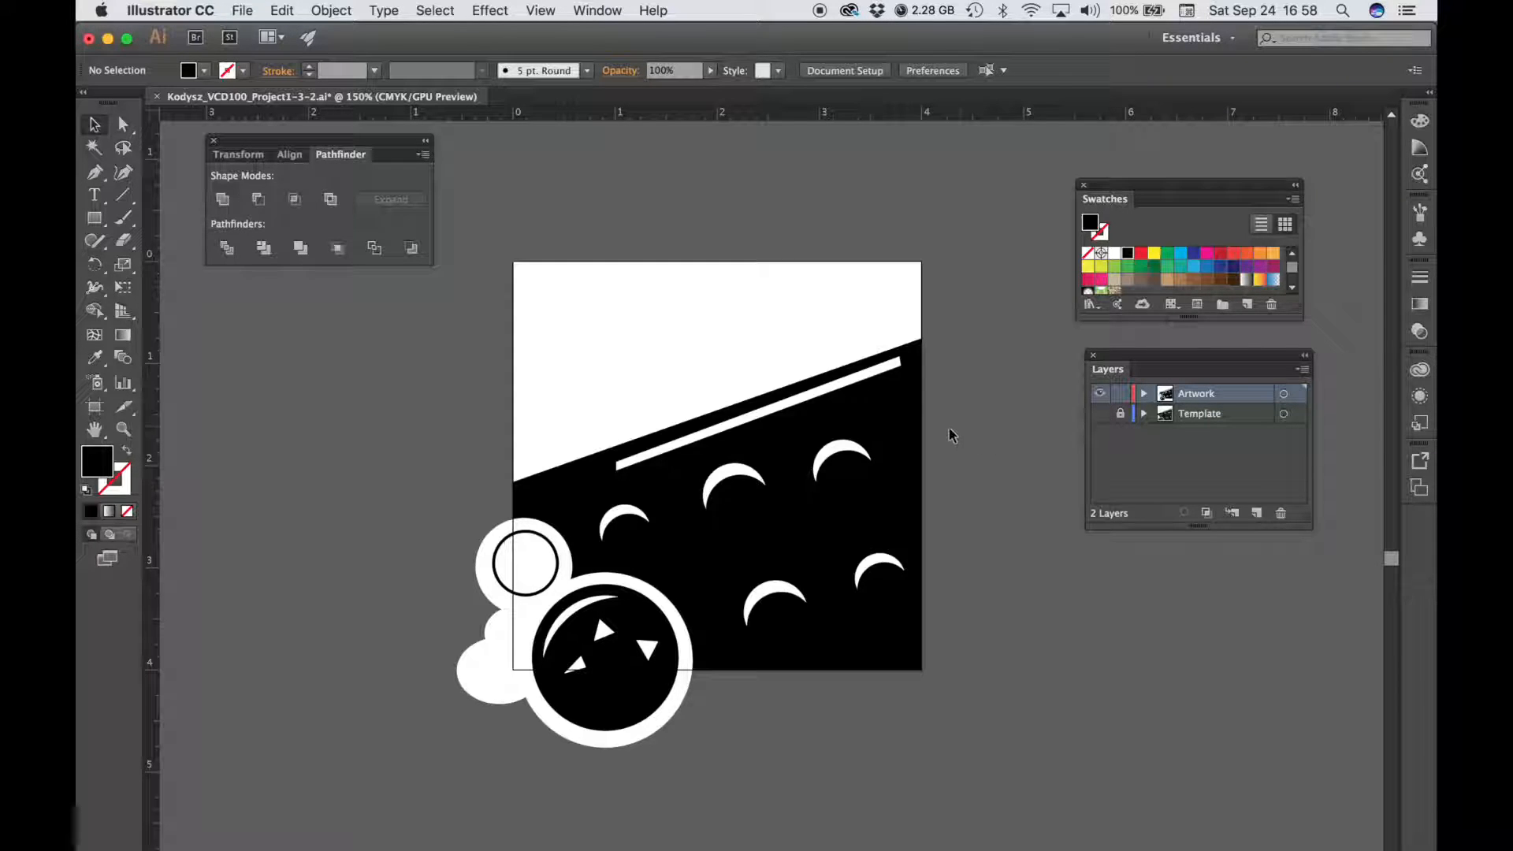
Step: Try moving the large black shape on its own, undo the move, and select individual crescents
{"action": "left_click", "coordinate": [898, 418]}
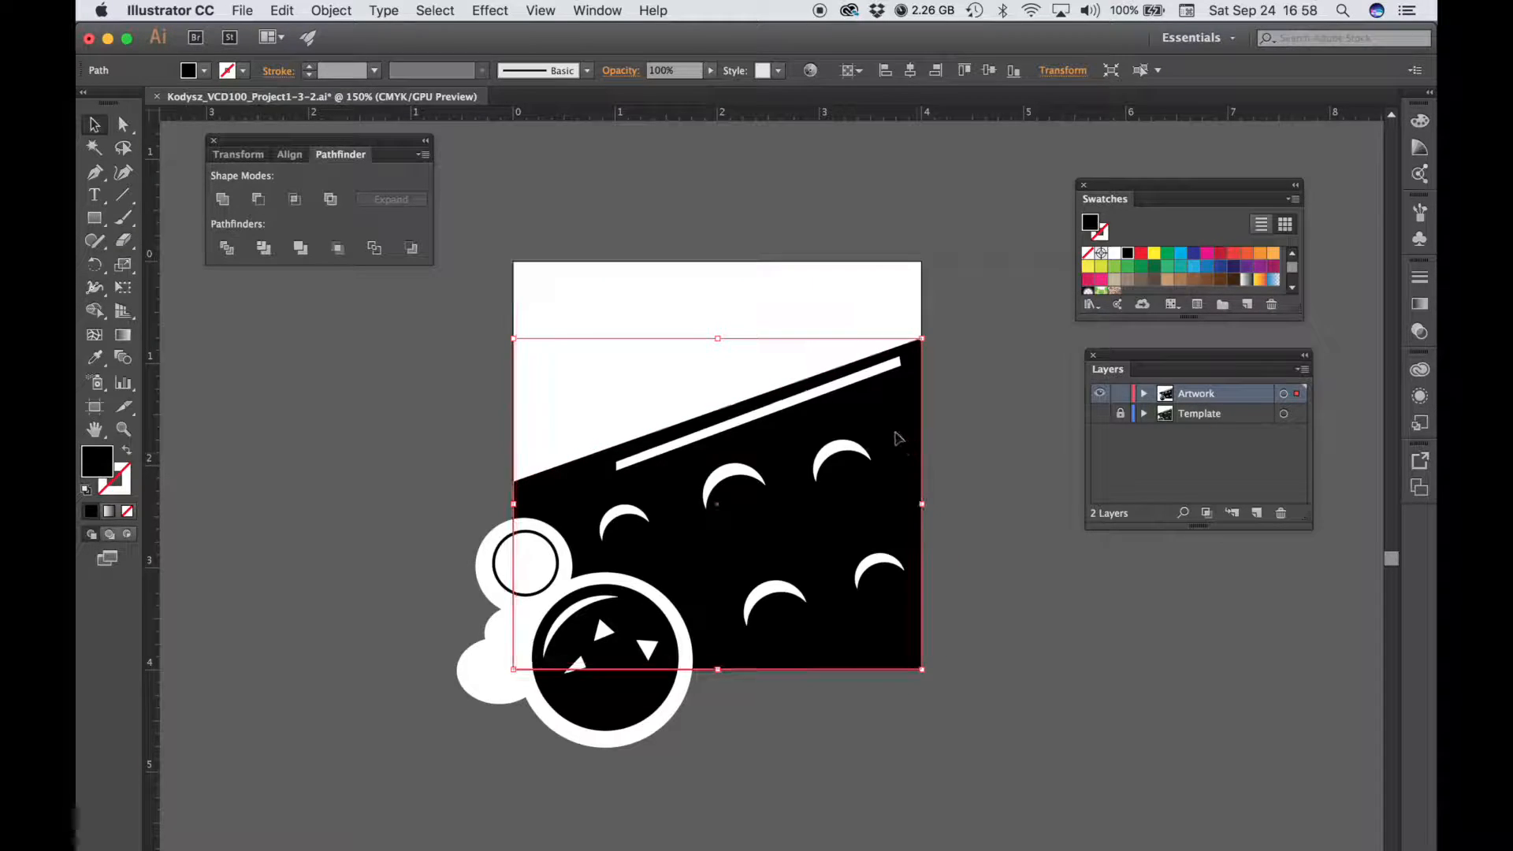
{"action": "left_click_drag", "start_coordinate": [899, 435], "coordinate": [832, 374]}
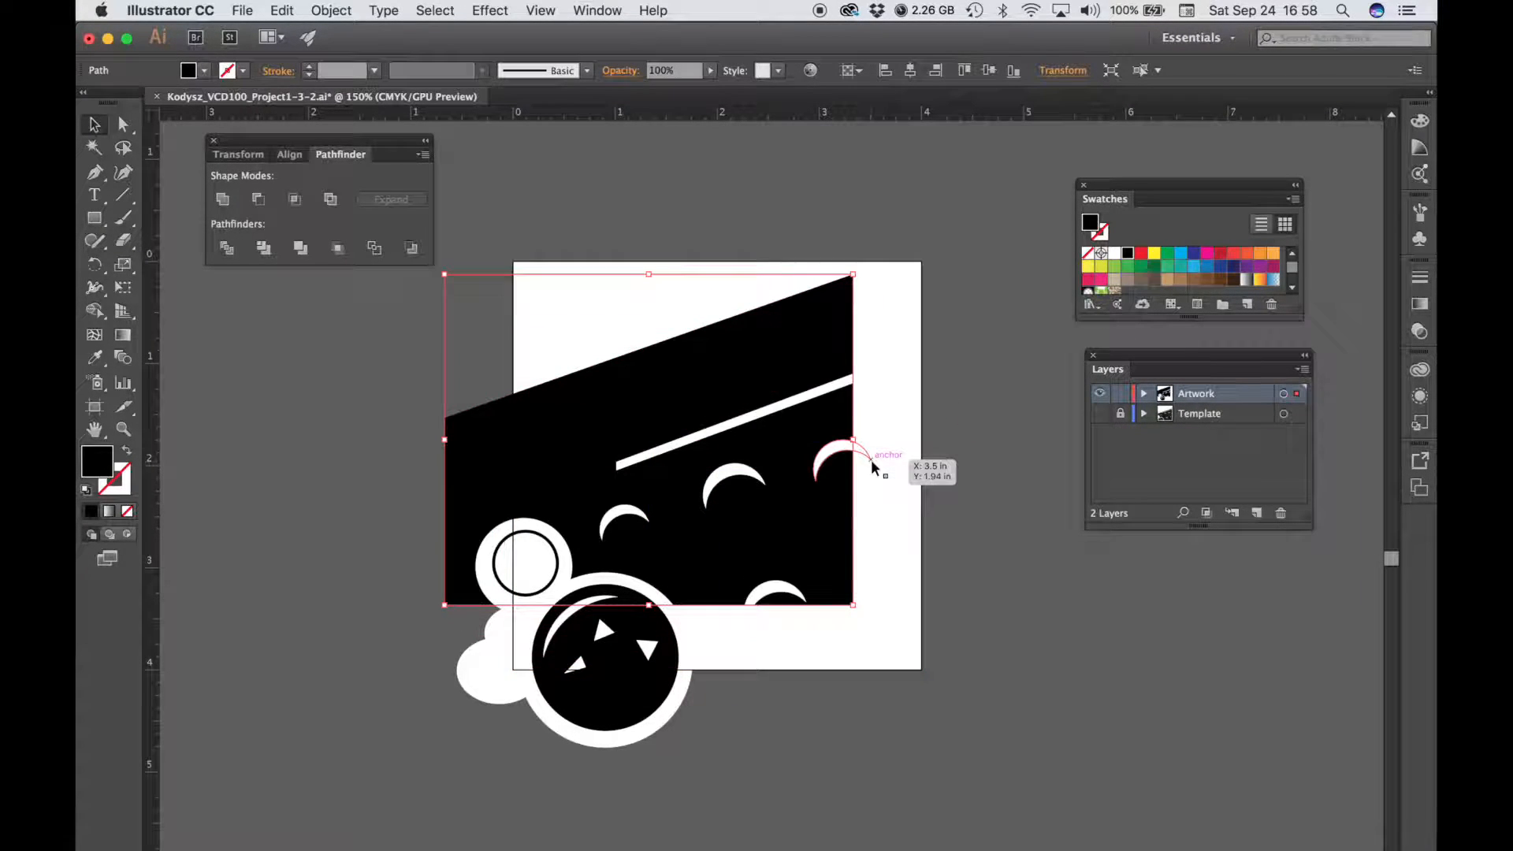
{"action": "key", "text": "super+z"}
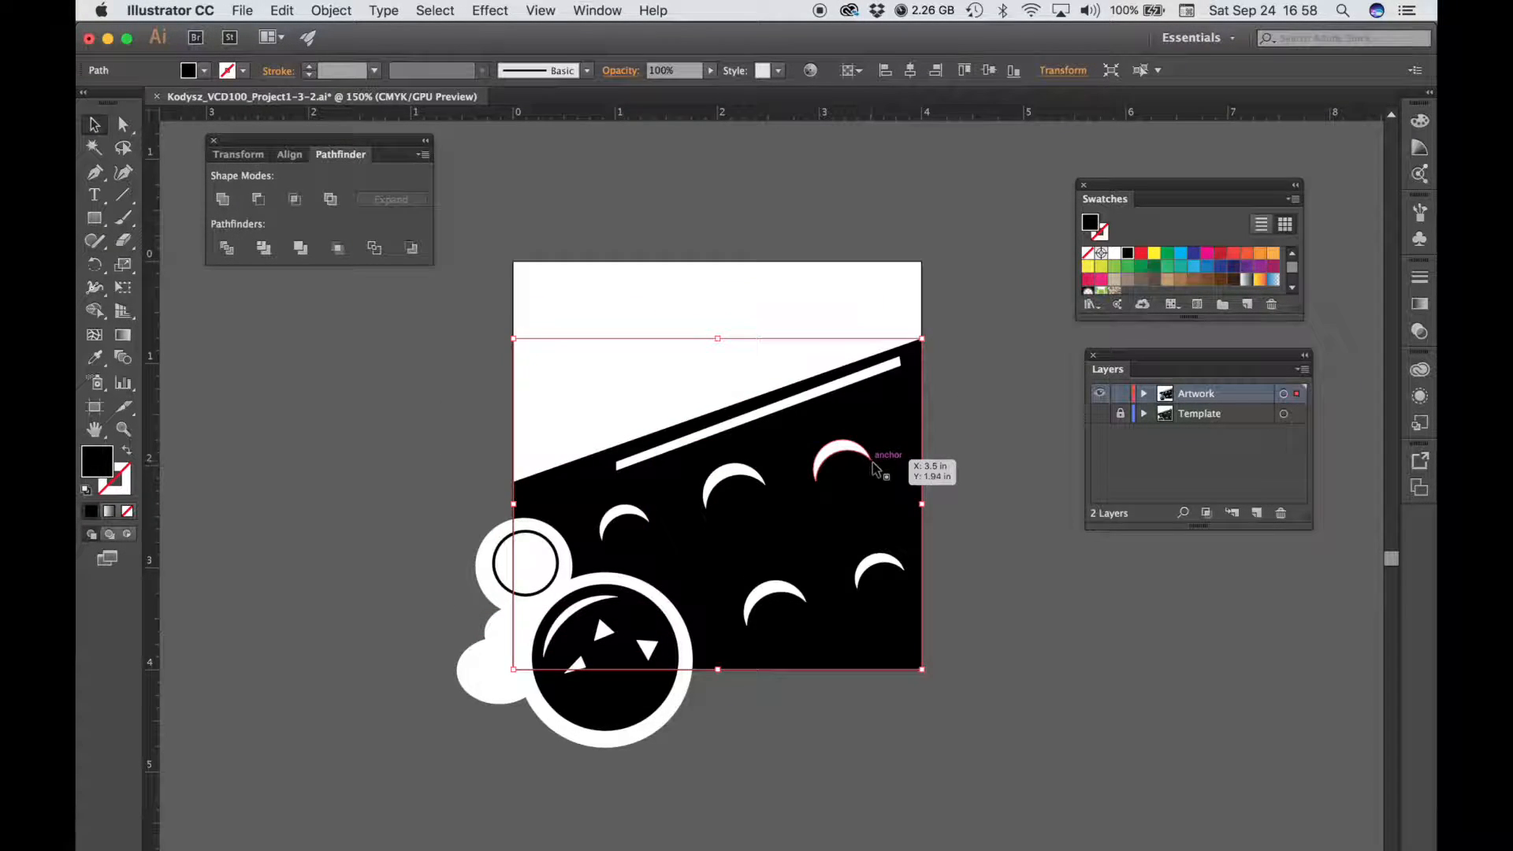
{"action": "left_click", "coordinate": [848, 460]}
{"action": "left_click", "coordinate": [725, 475]}
{"action": "left_click", "coordinate": [623, 516]}
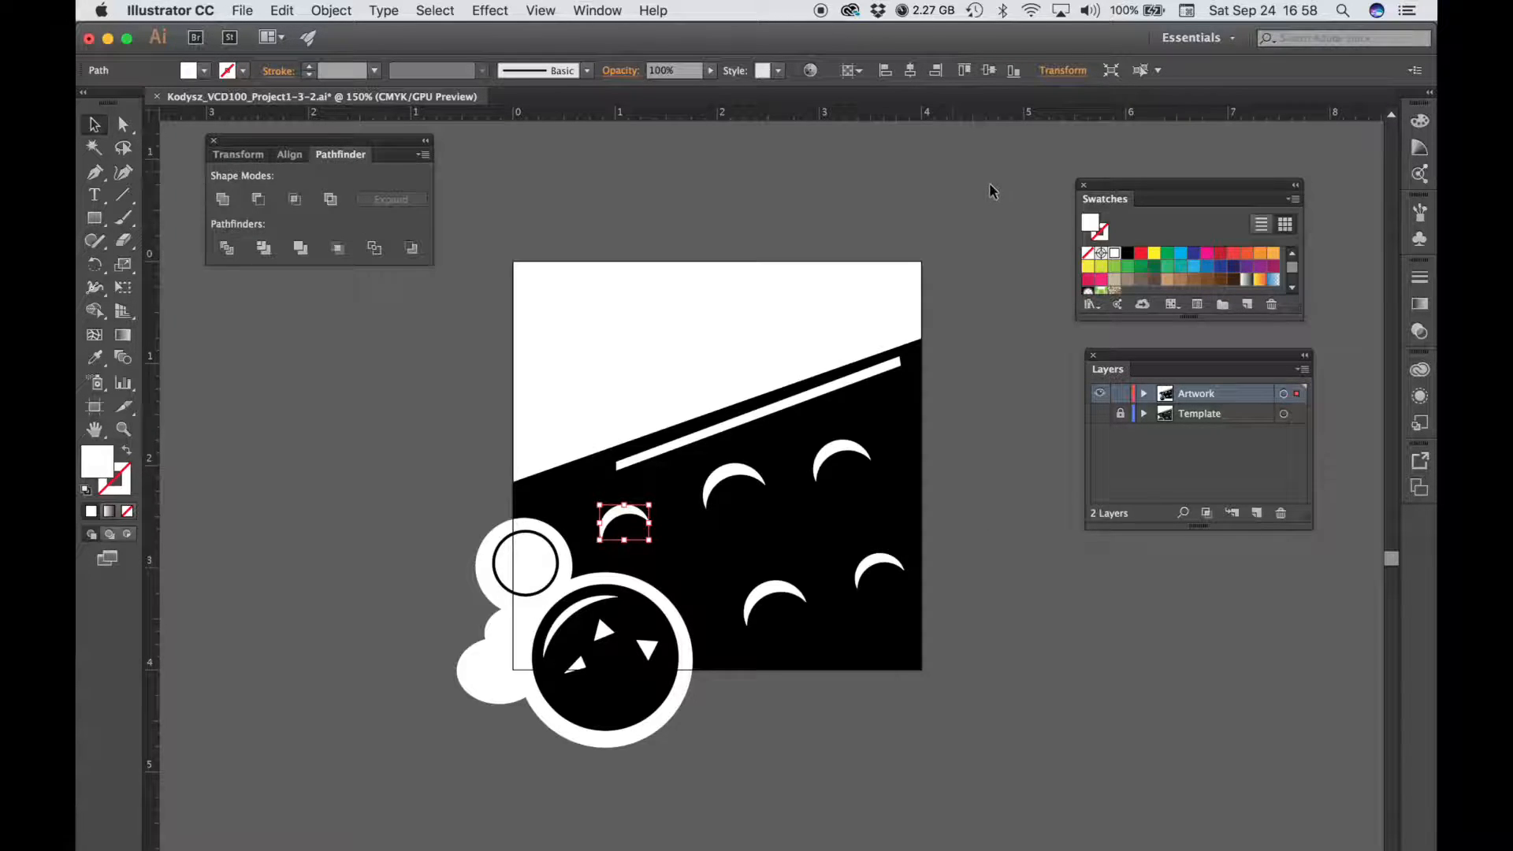
Step: Group all the artwork shapes together, including the circles extending past the artboard, and deselect the group
{"action": "left_click_drag", "start_coordinate": [1012, 187], "coordinate": [402, 795]}
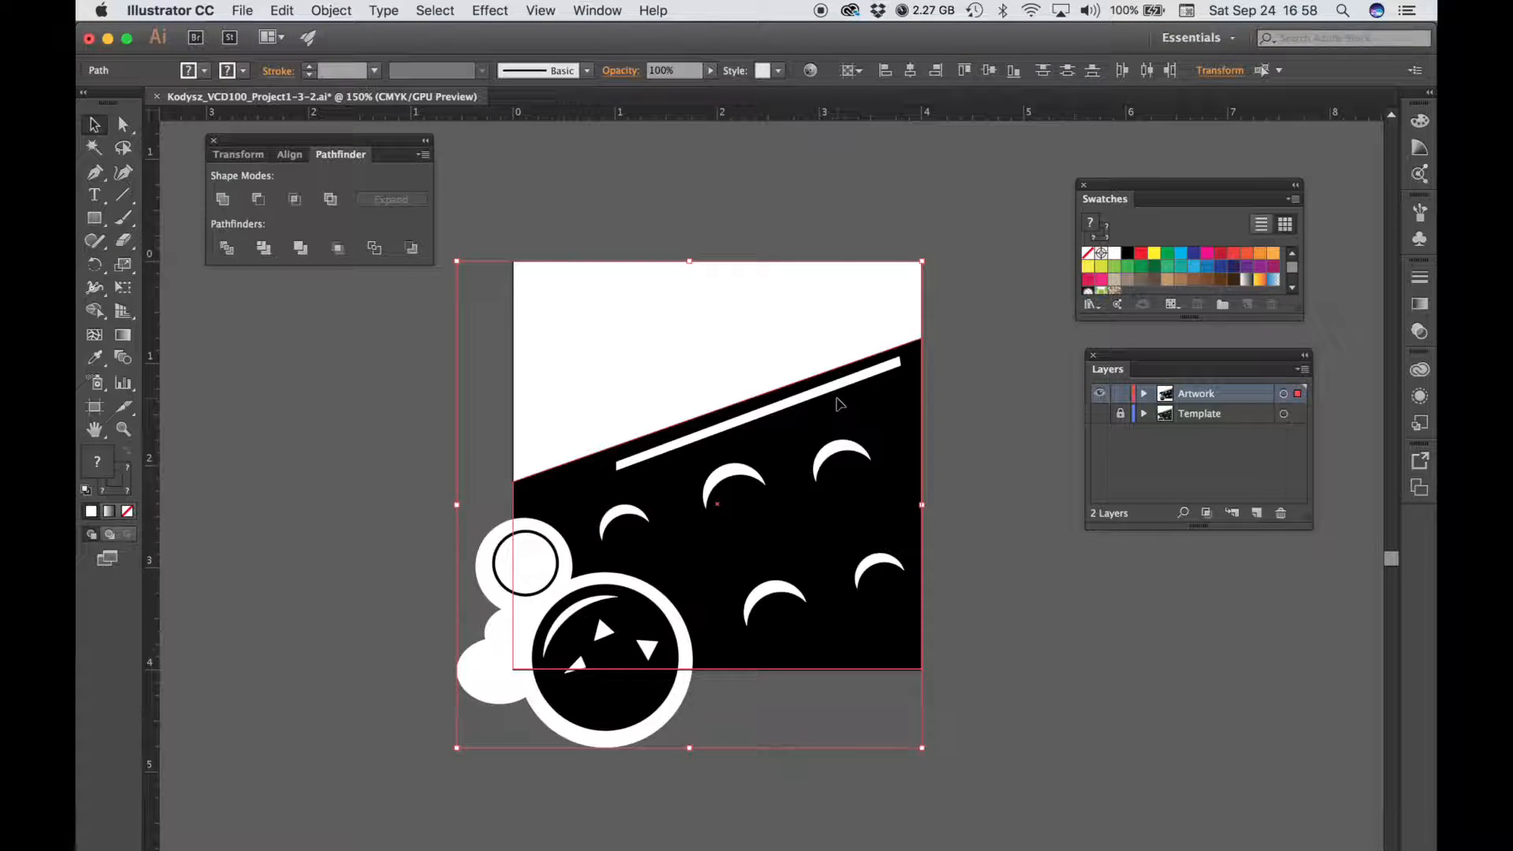
{"action": "right_click", "coordinate": [839, 404]}
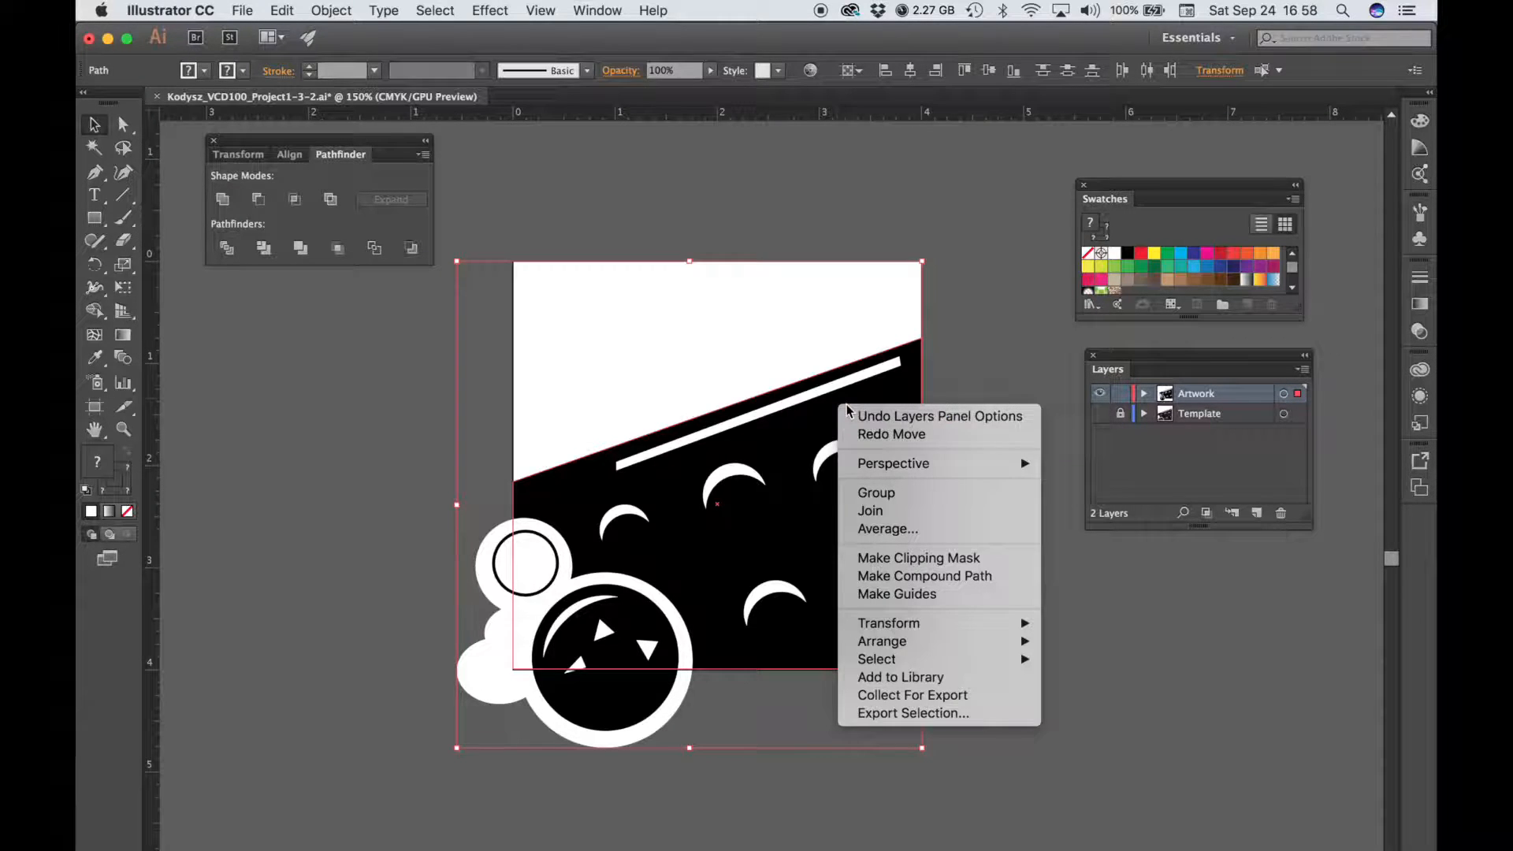
{"action": "left_click", "coordinate": [859, 492]}
{"action": "left_click", "coordinate": [1020, 495]}
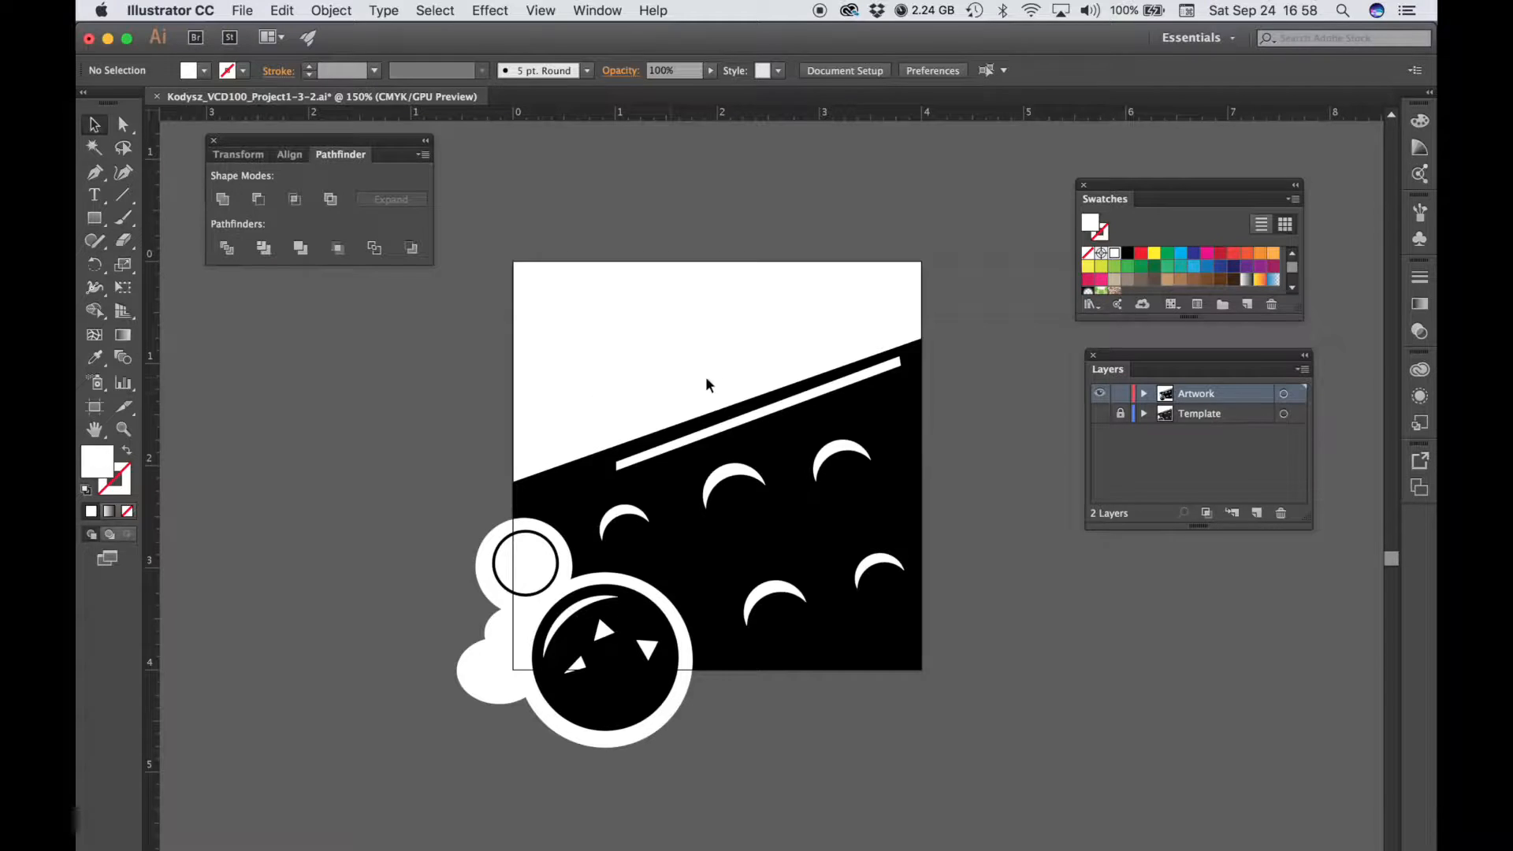
Step: Try moving the grouped artwork as one unit, and undo the move
{"action": "left_click", "coordinate": [593, 608]}
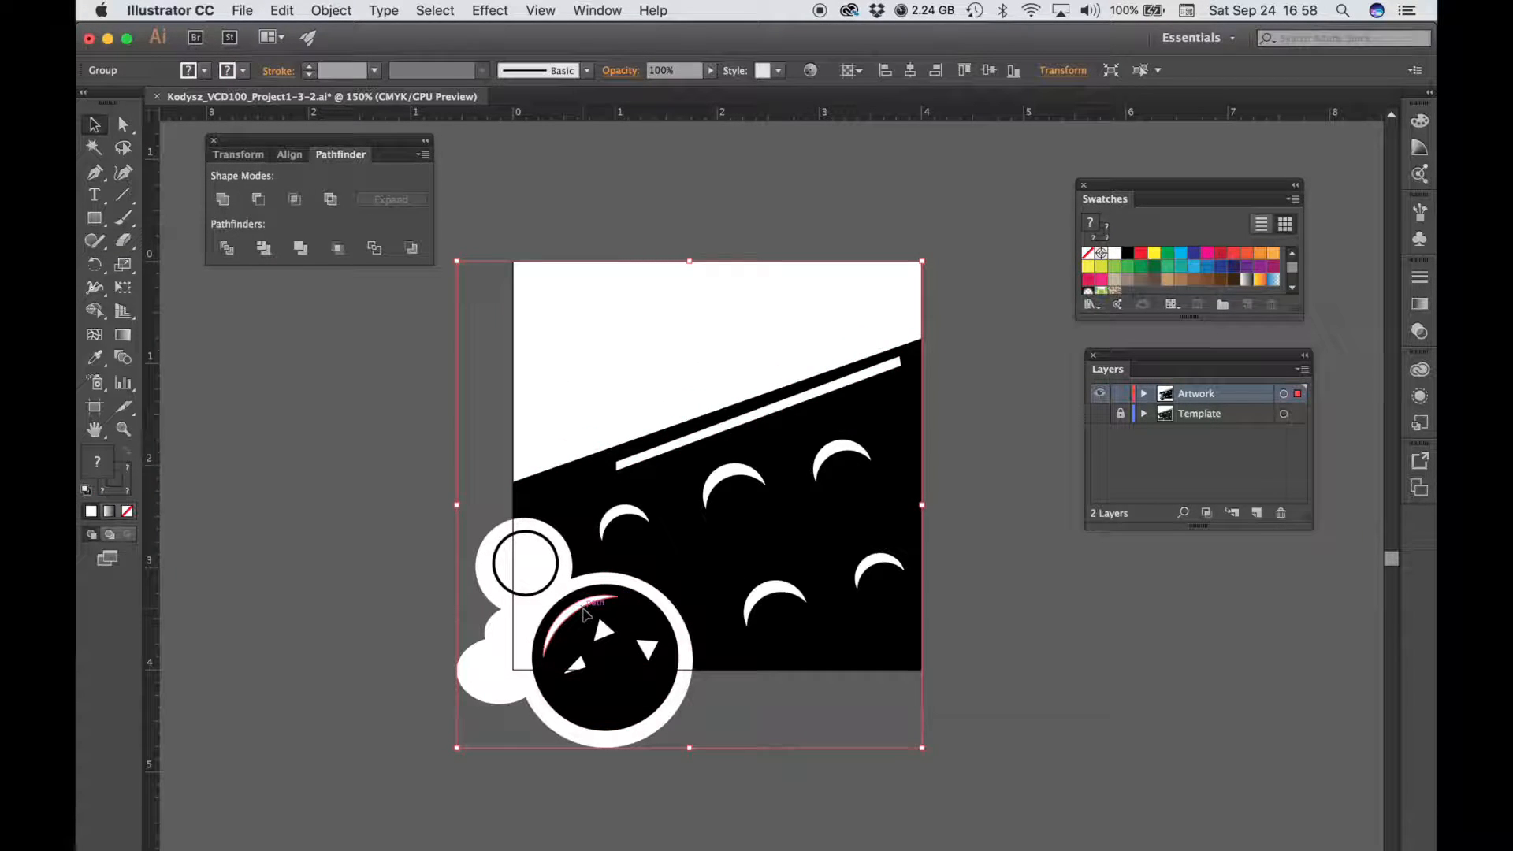
{"action": "left_click_drag", "start_coordinate": [623, 616], "coordinate": [681, 544]}
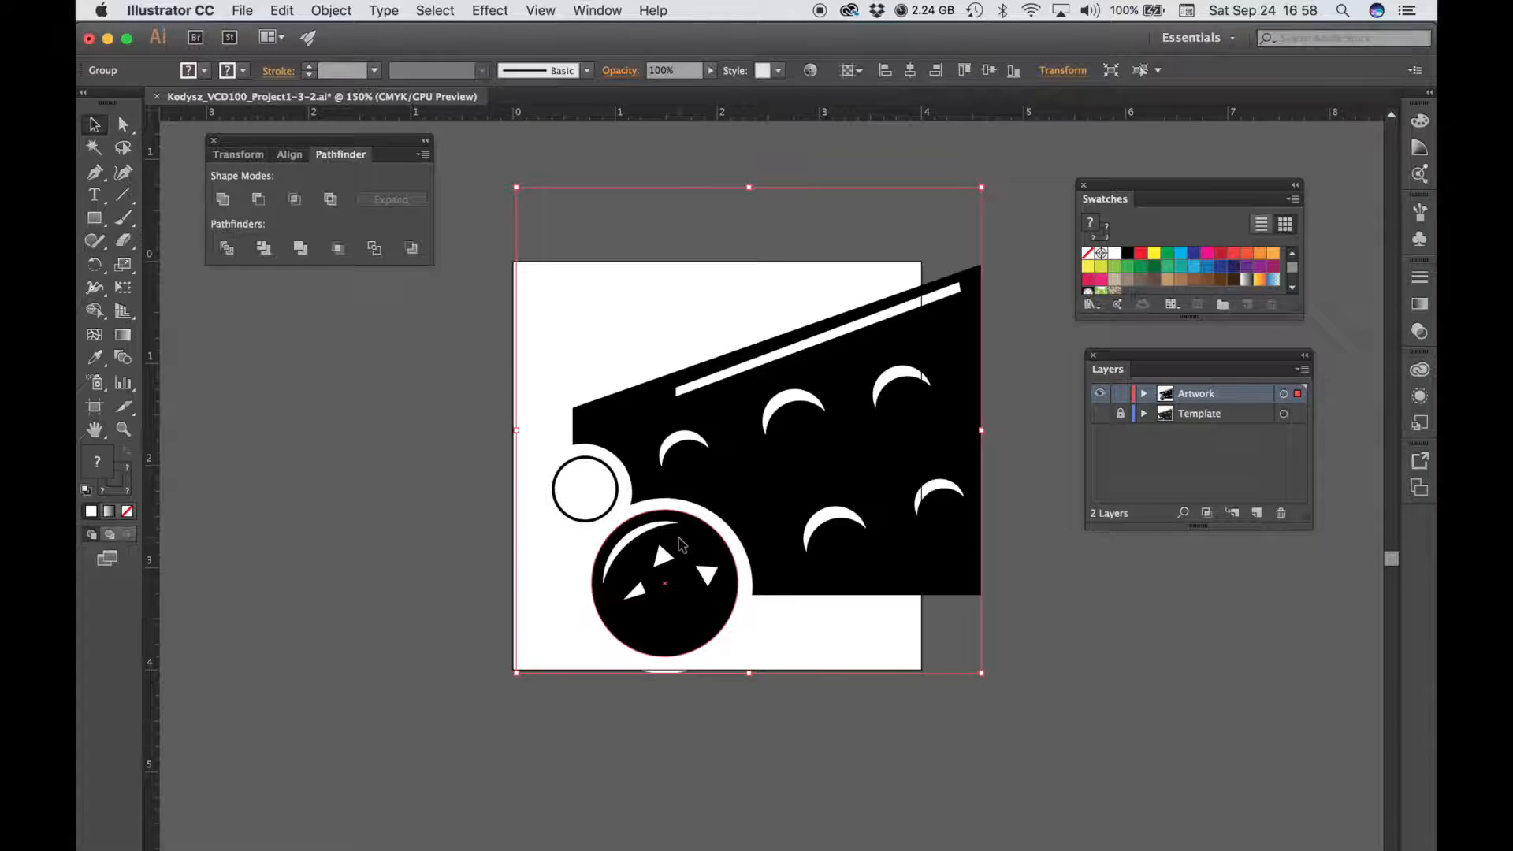
{"action": "key", "text": "super+z"}
{"action": "left_click", "coordinate": [377, 470]}
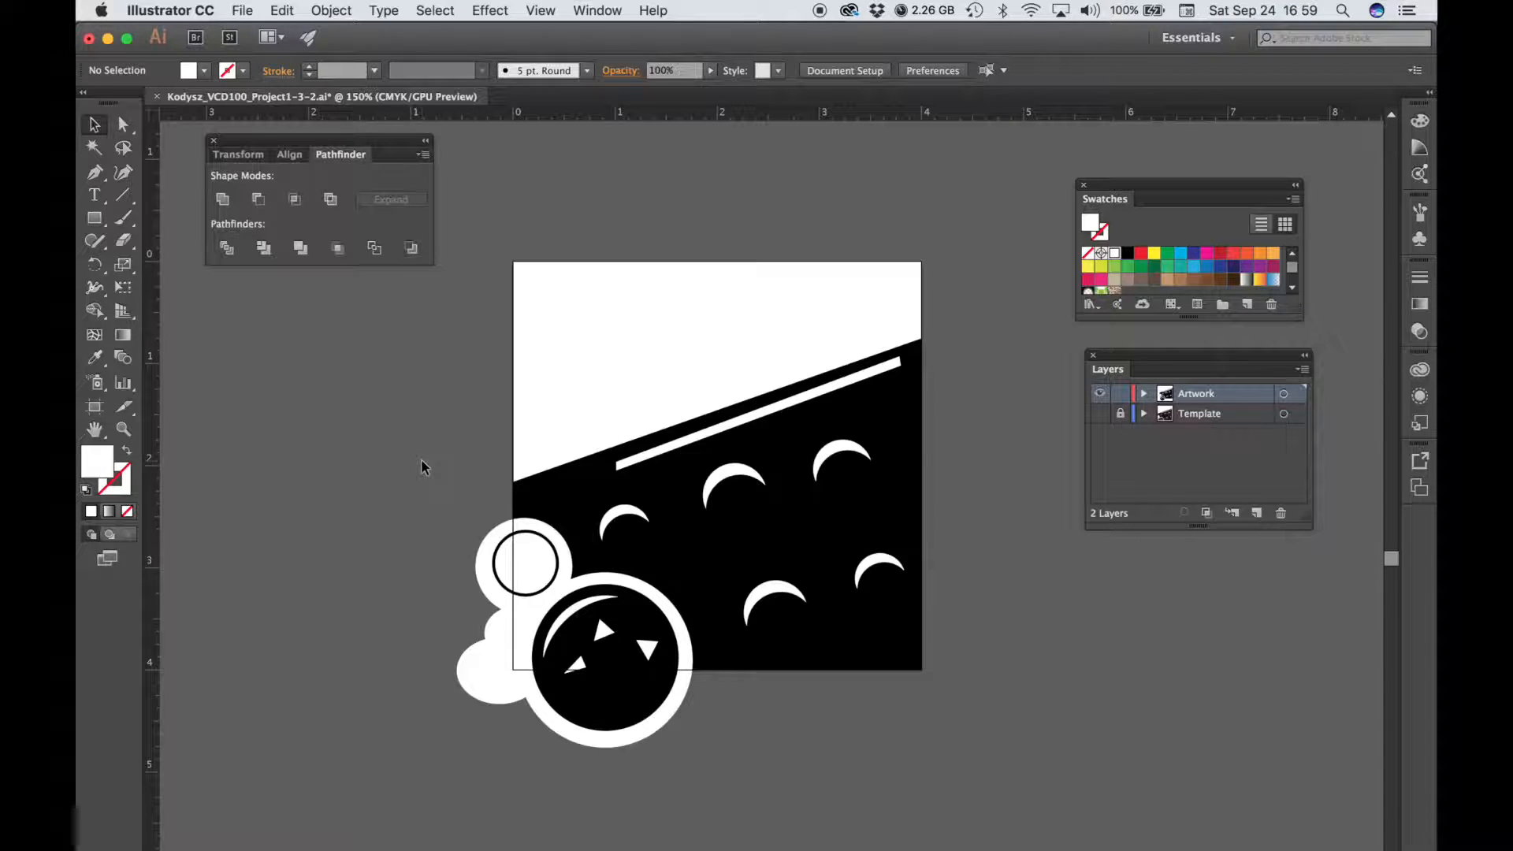
Step: Draw a white rectangle covering the entire artboard and make it a clipping mask for the grouped artwork
{"action": "left_click", "coordinate": [94, 219]}
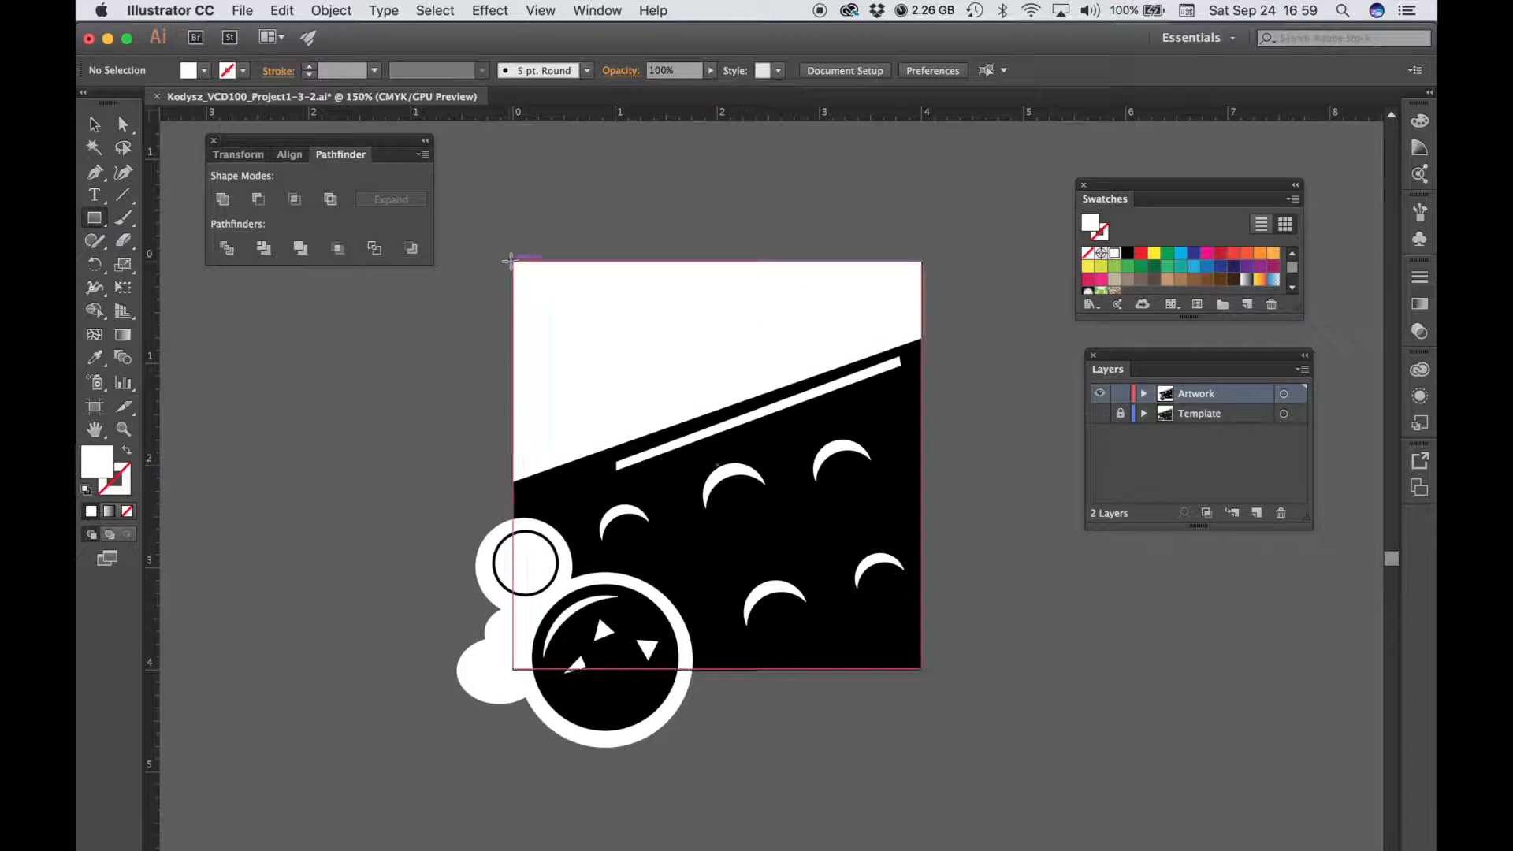
{"action": "left_click_drag", "start_coordinate": [511, 261], "coordinate": [924, 668]}
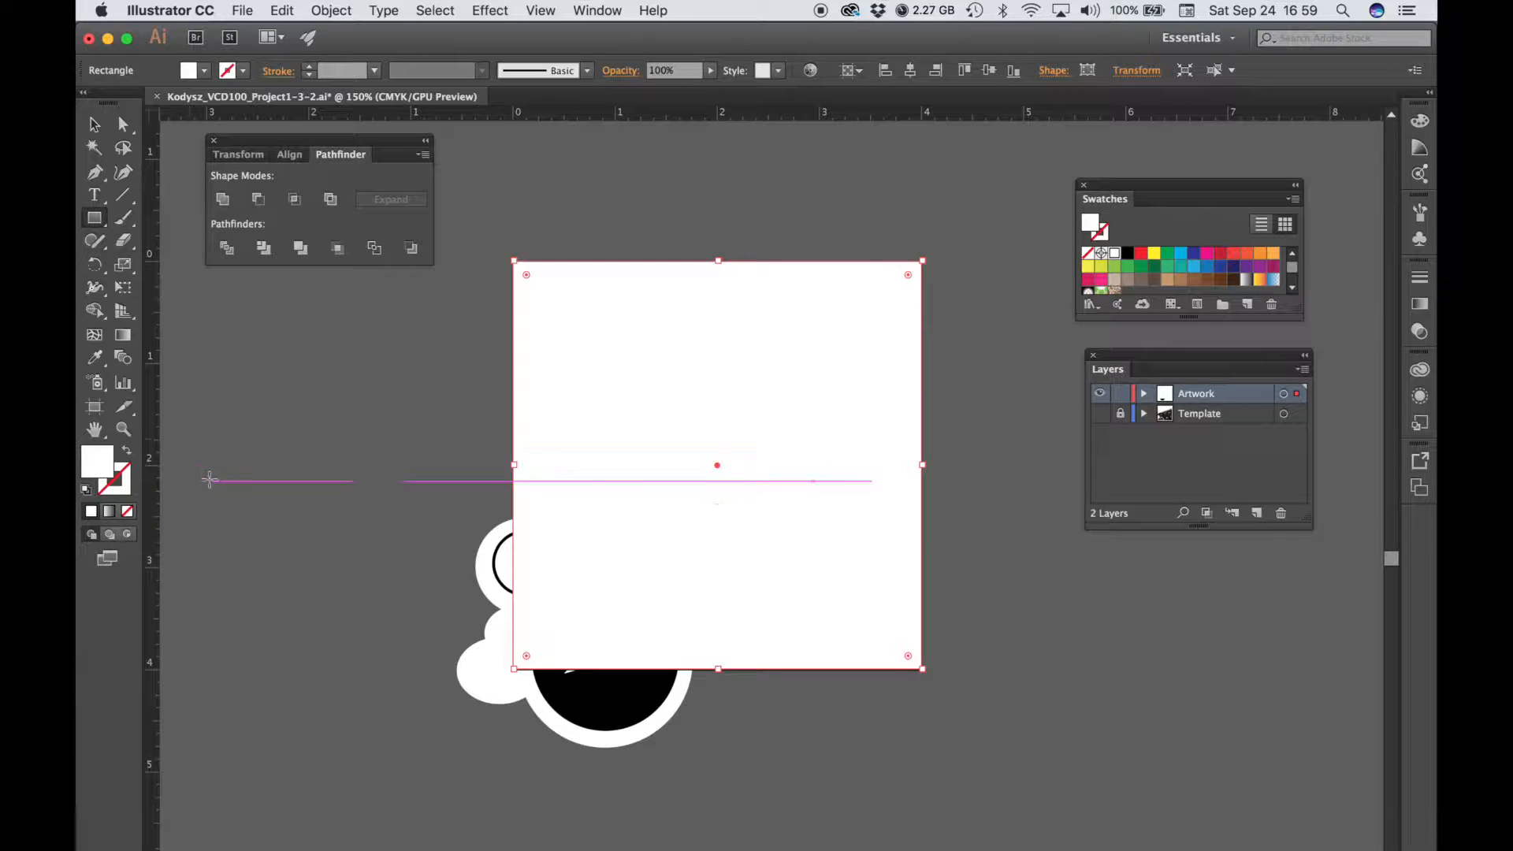
{"action": "left_click", "coordinate": [94, 124]}
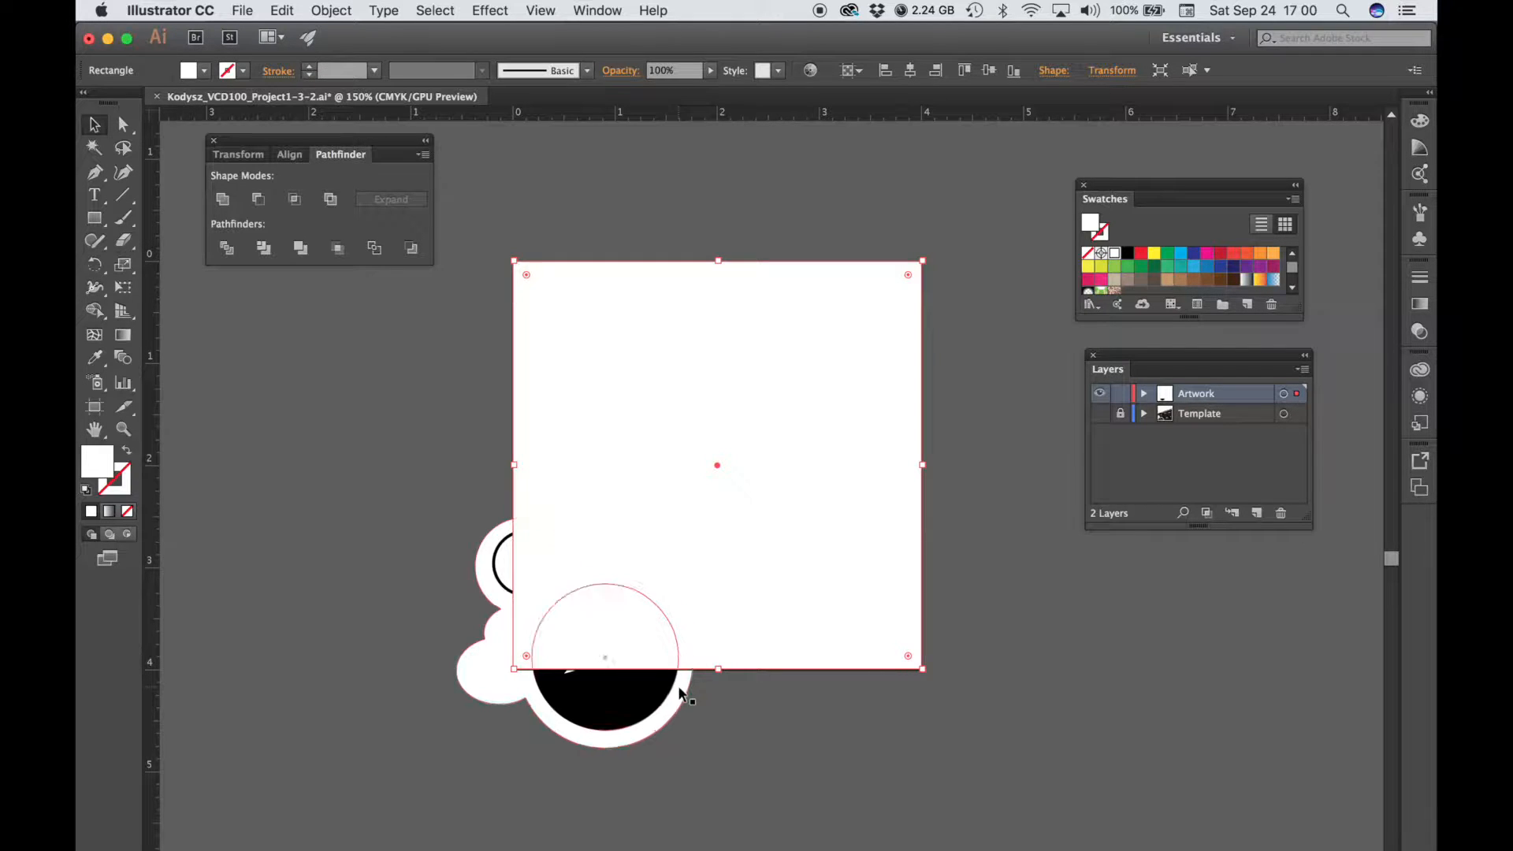
{"action": "left_click", "coordinate": [622, 715], "text": "shift"}
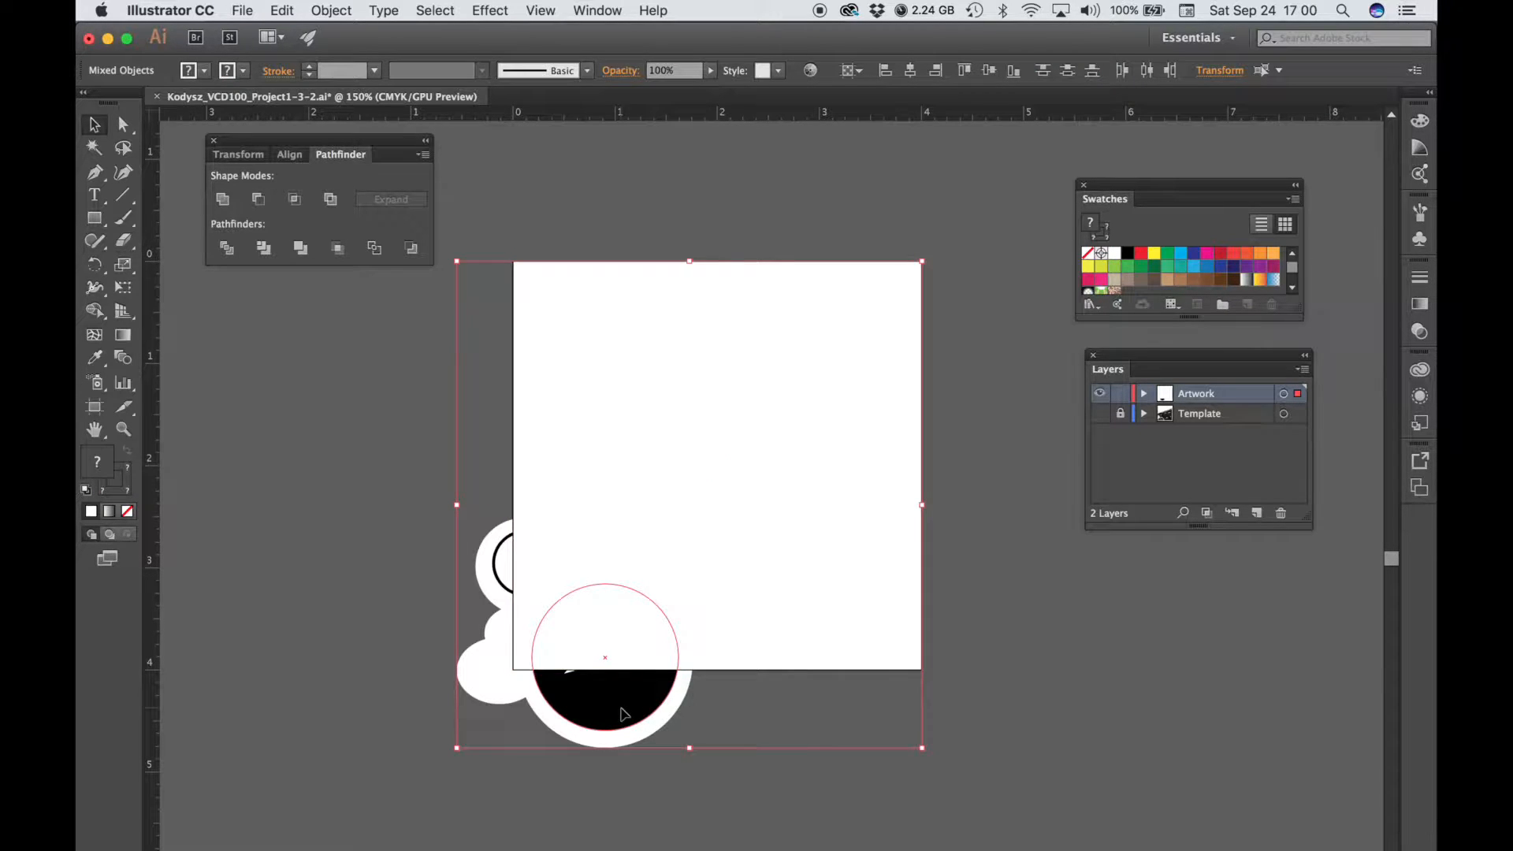
{"action": "right_click", "coordinate": [778, 423]}
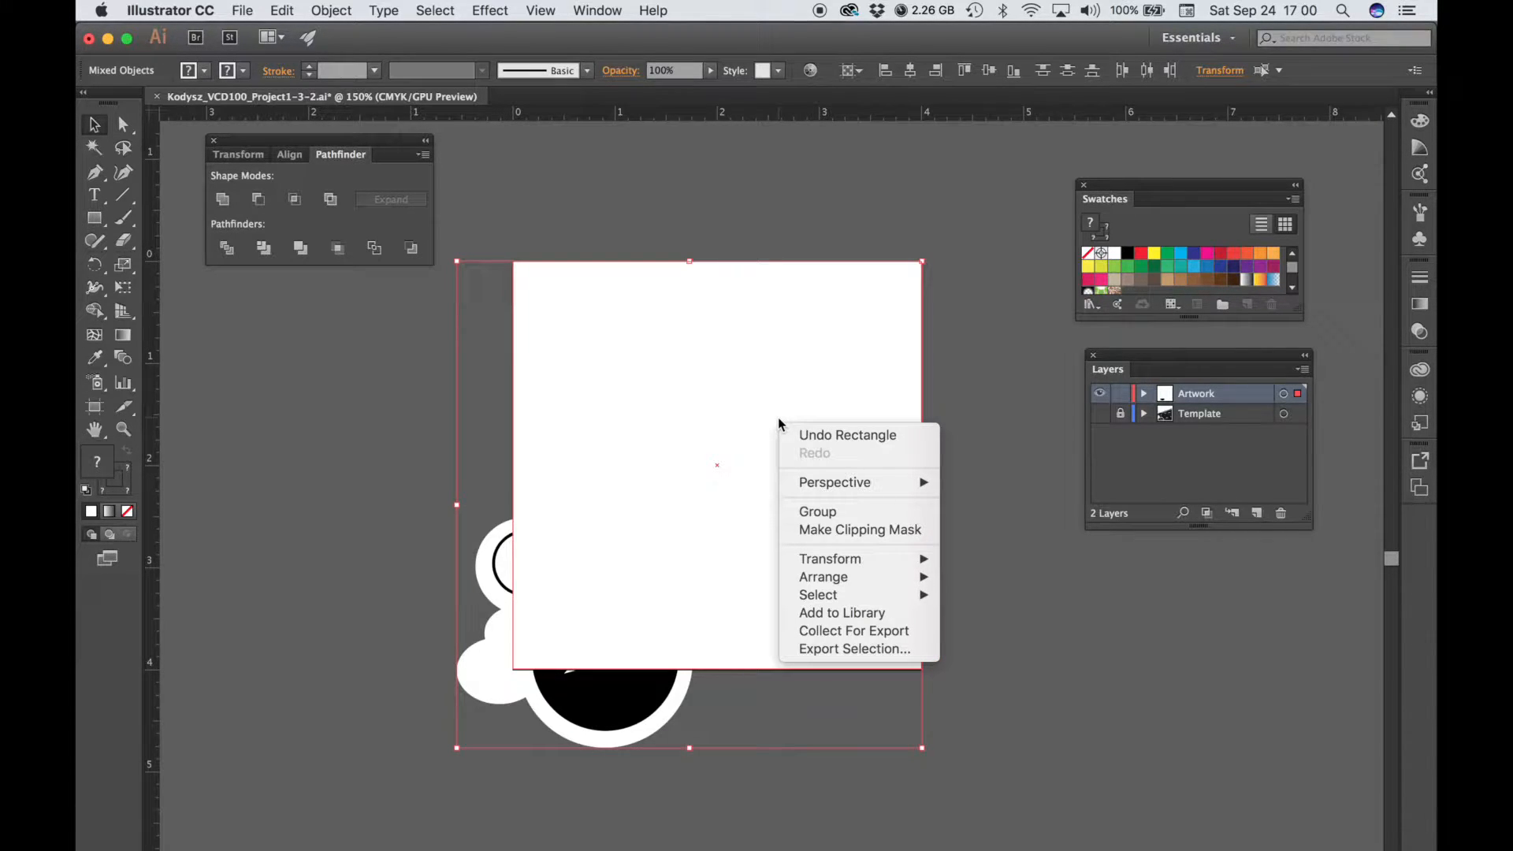
{"action": "left_click", "coordinate": [825, 531]}
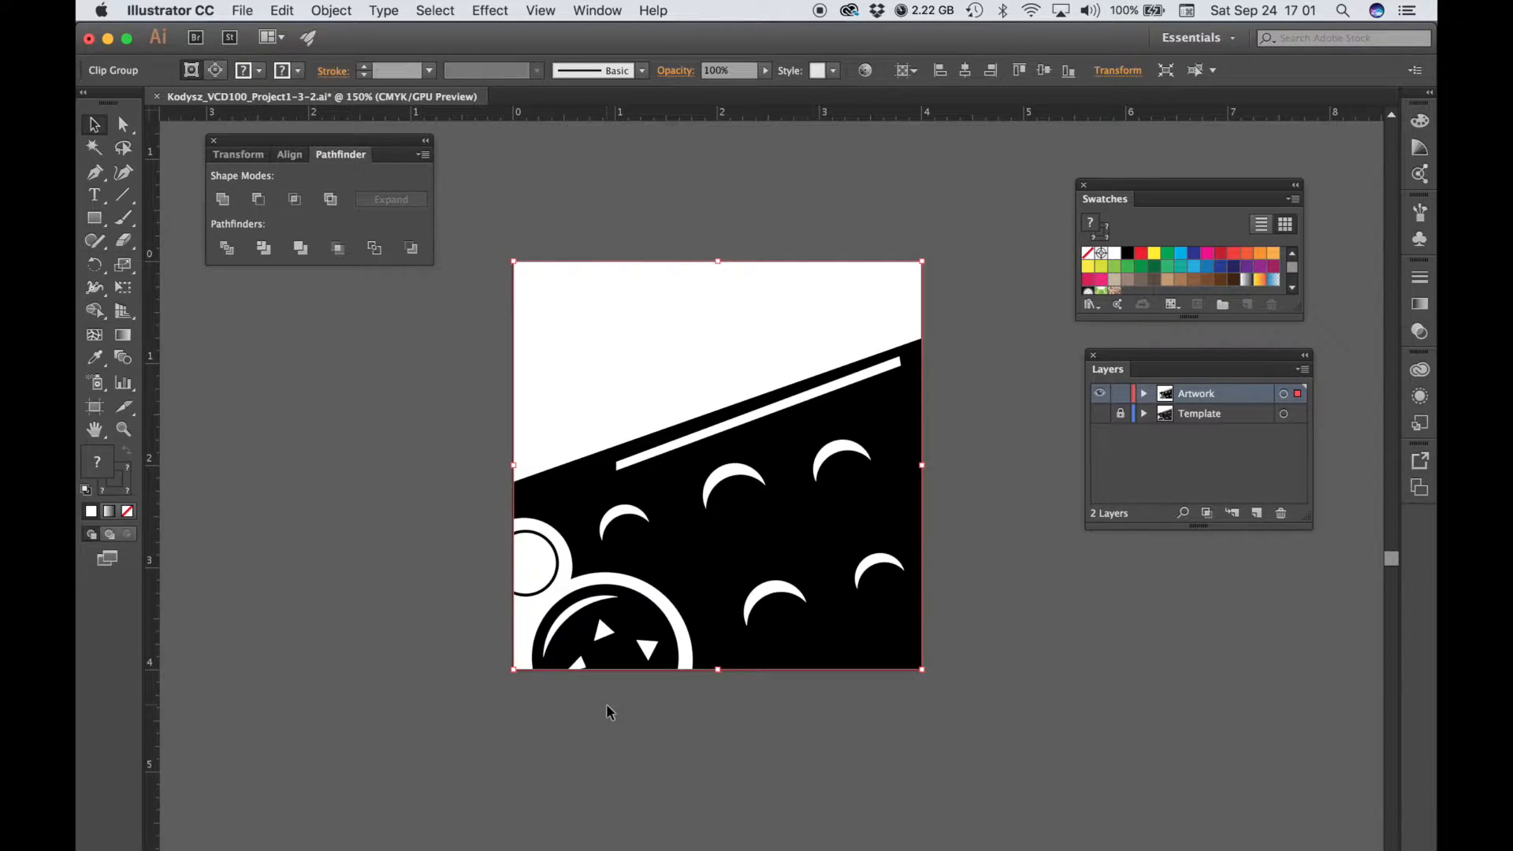
{"action": "left_click", "coordinate": [1017, 605]}
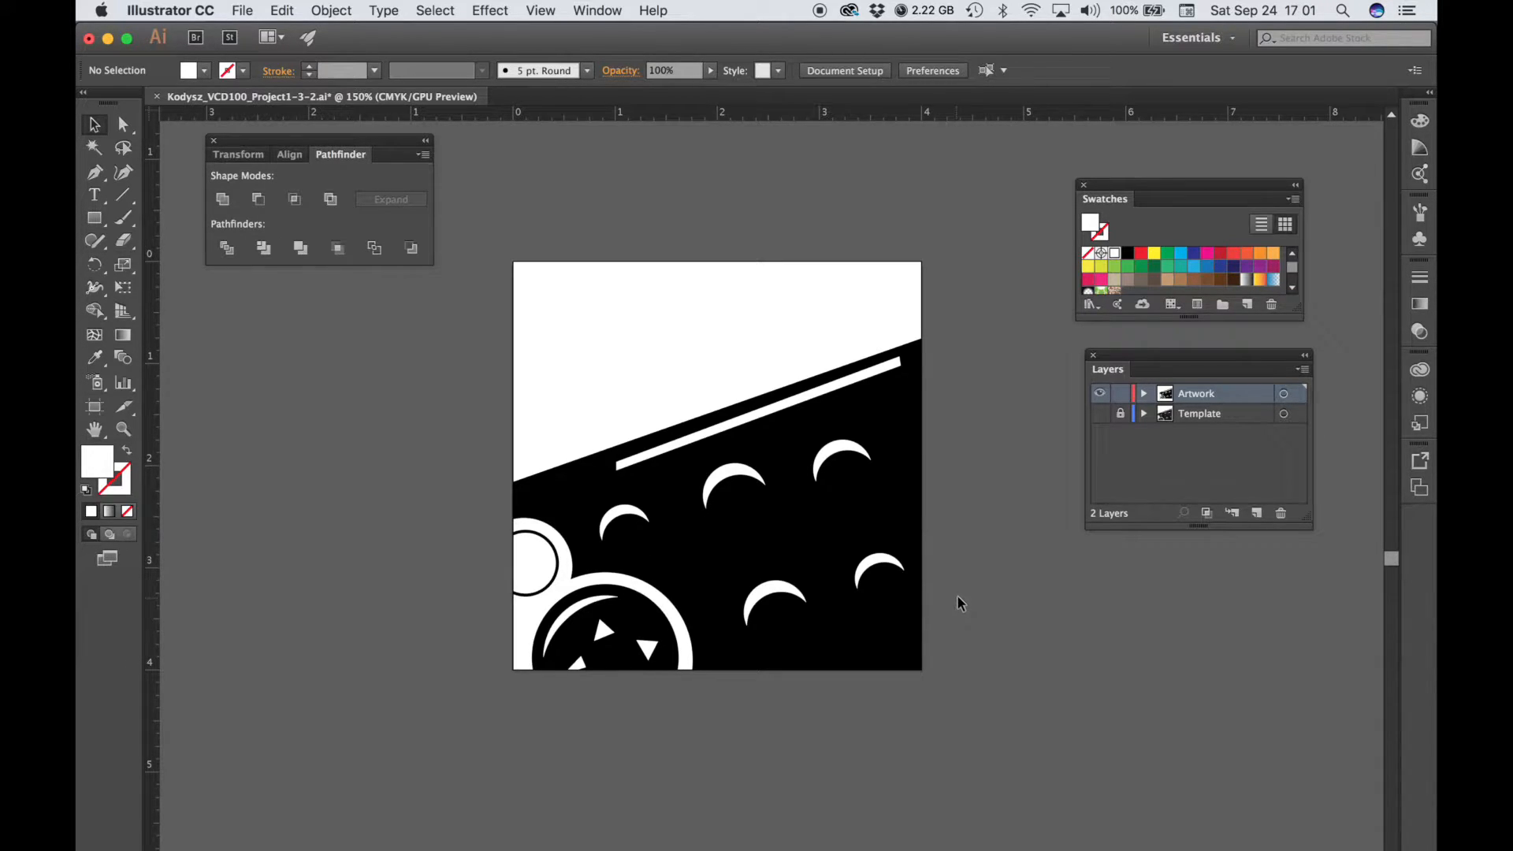
Step: Undo the clipping mask on the artwork and make it again from the same rectangle and group
{"action": "left_click", "coordinate": [883, 495]}
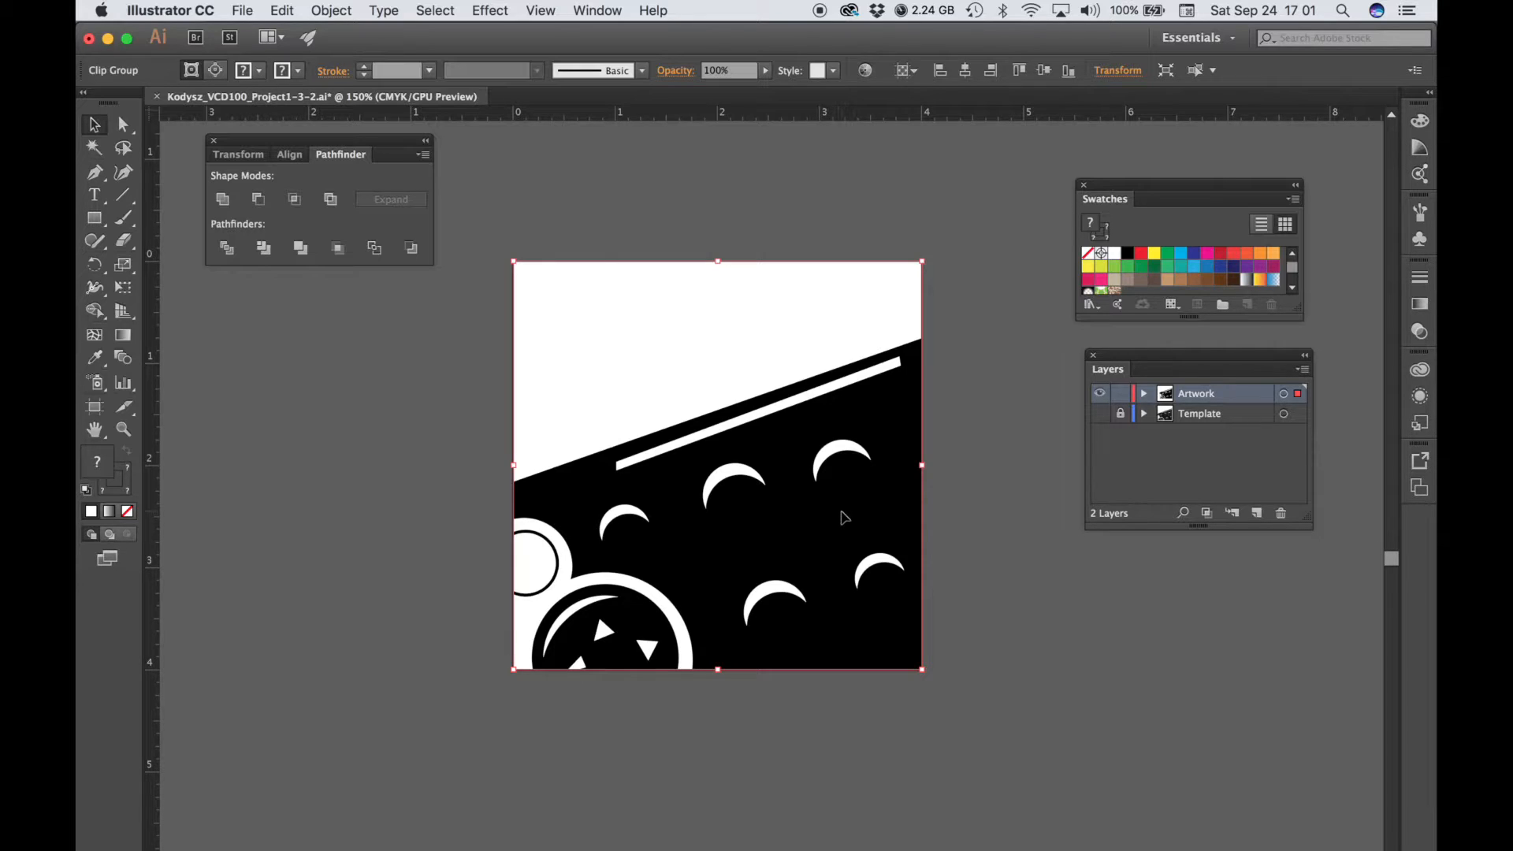
{"action": "right_click", "coordinate": [842, 516]}
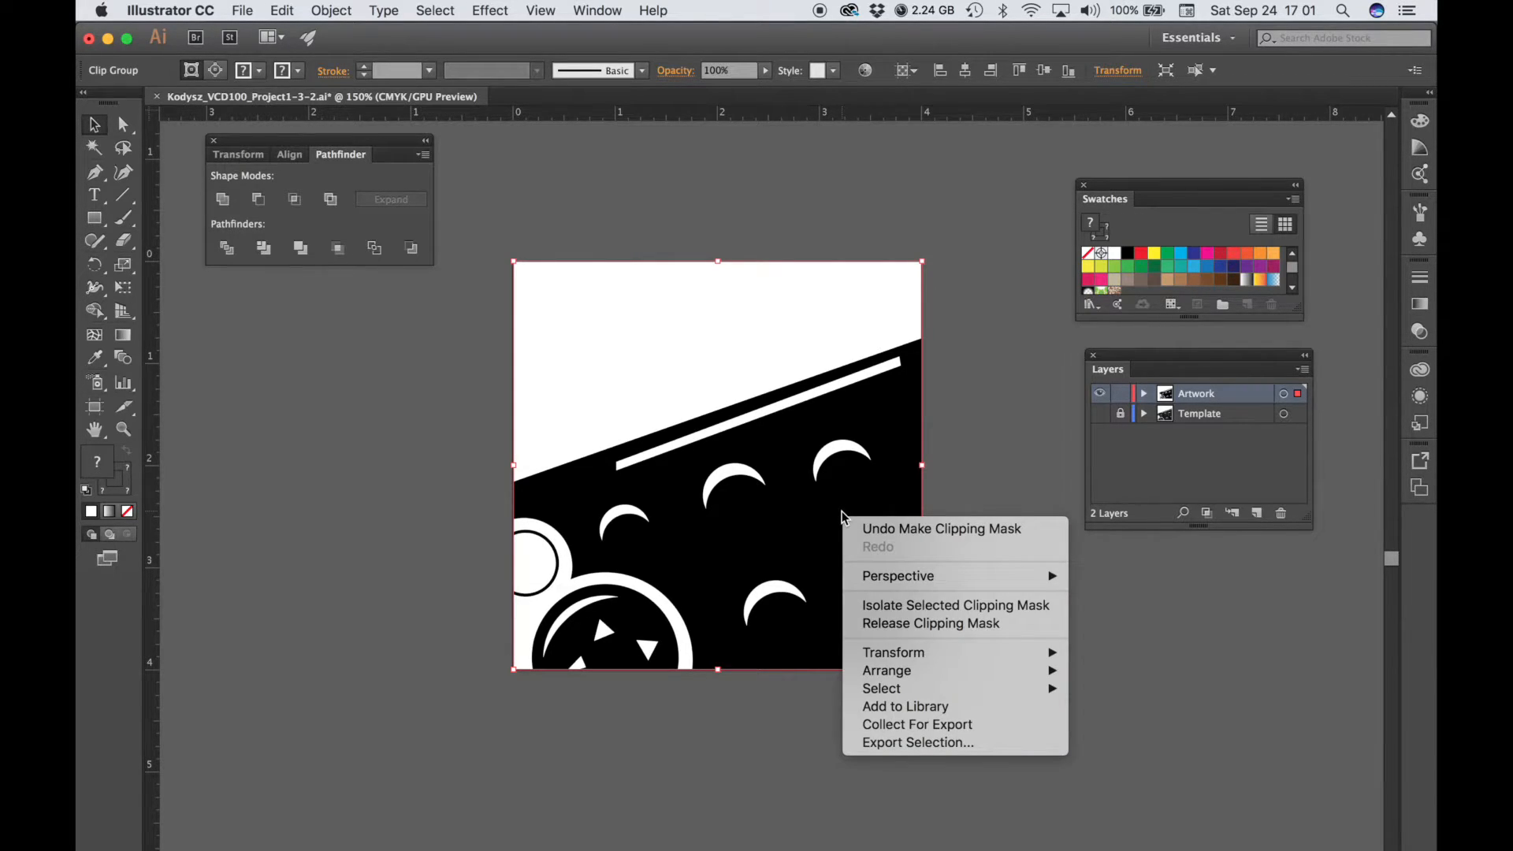
{"action": "left_click", "coordinate": [864, 533]}
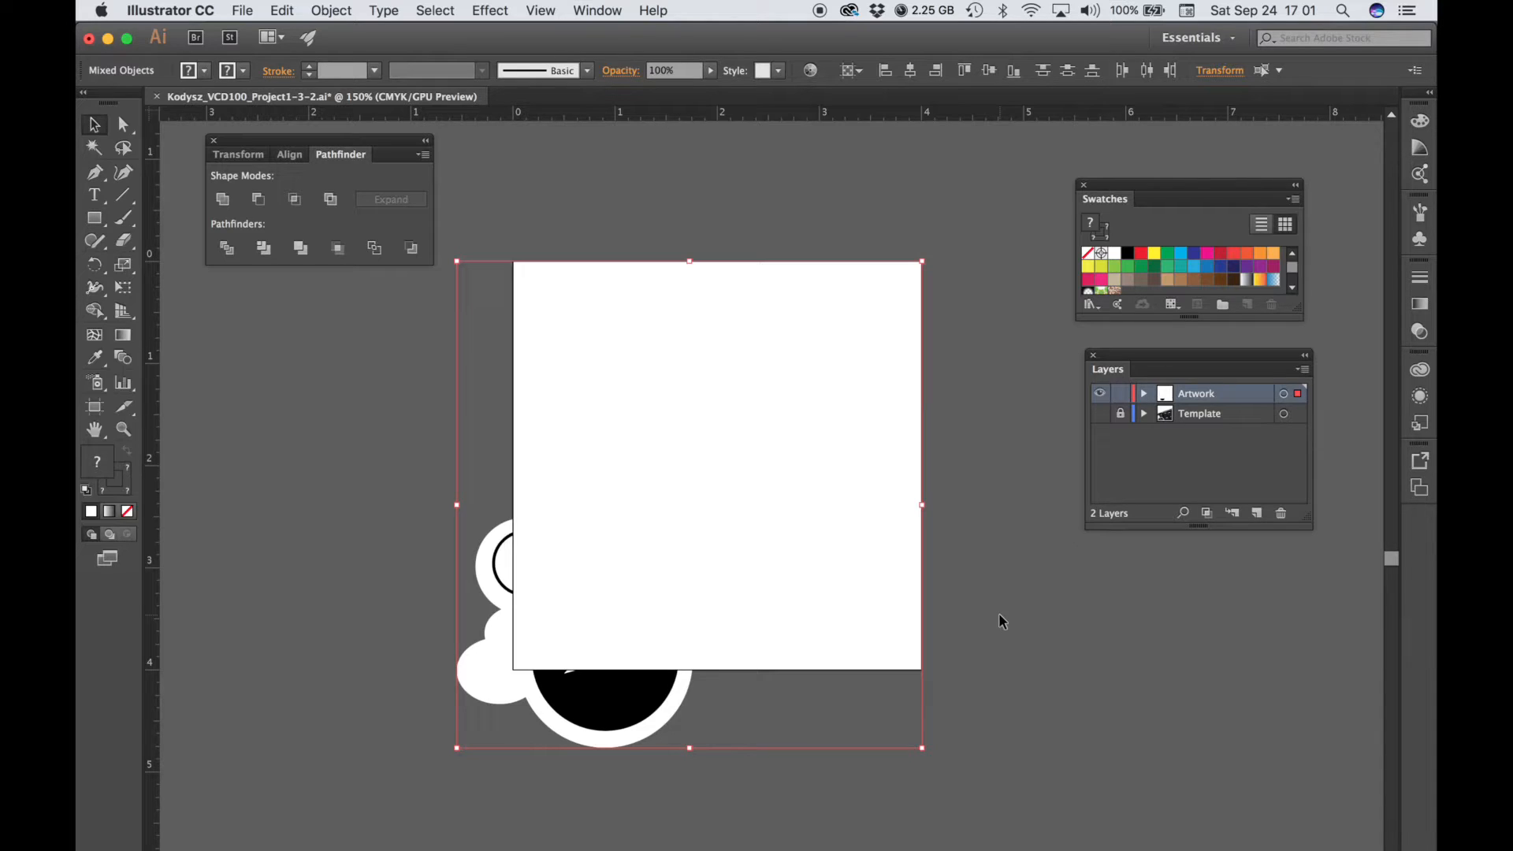
{"action": "right_click", "coordinate": [880, 524]}
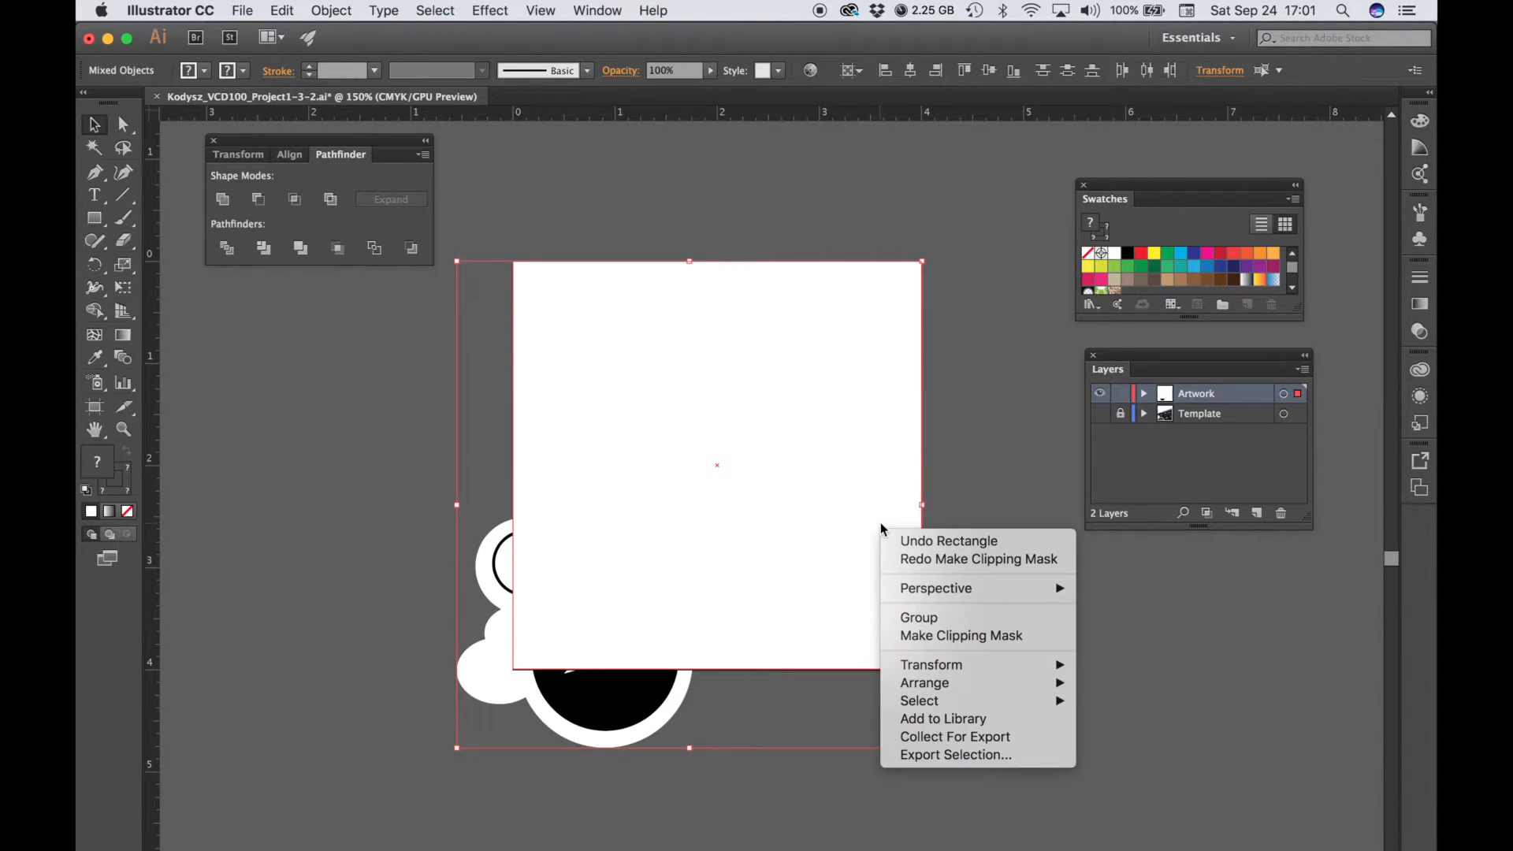
{"action": "left_click", "coordinate": [916, 636]}
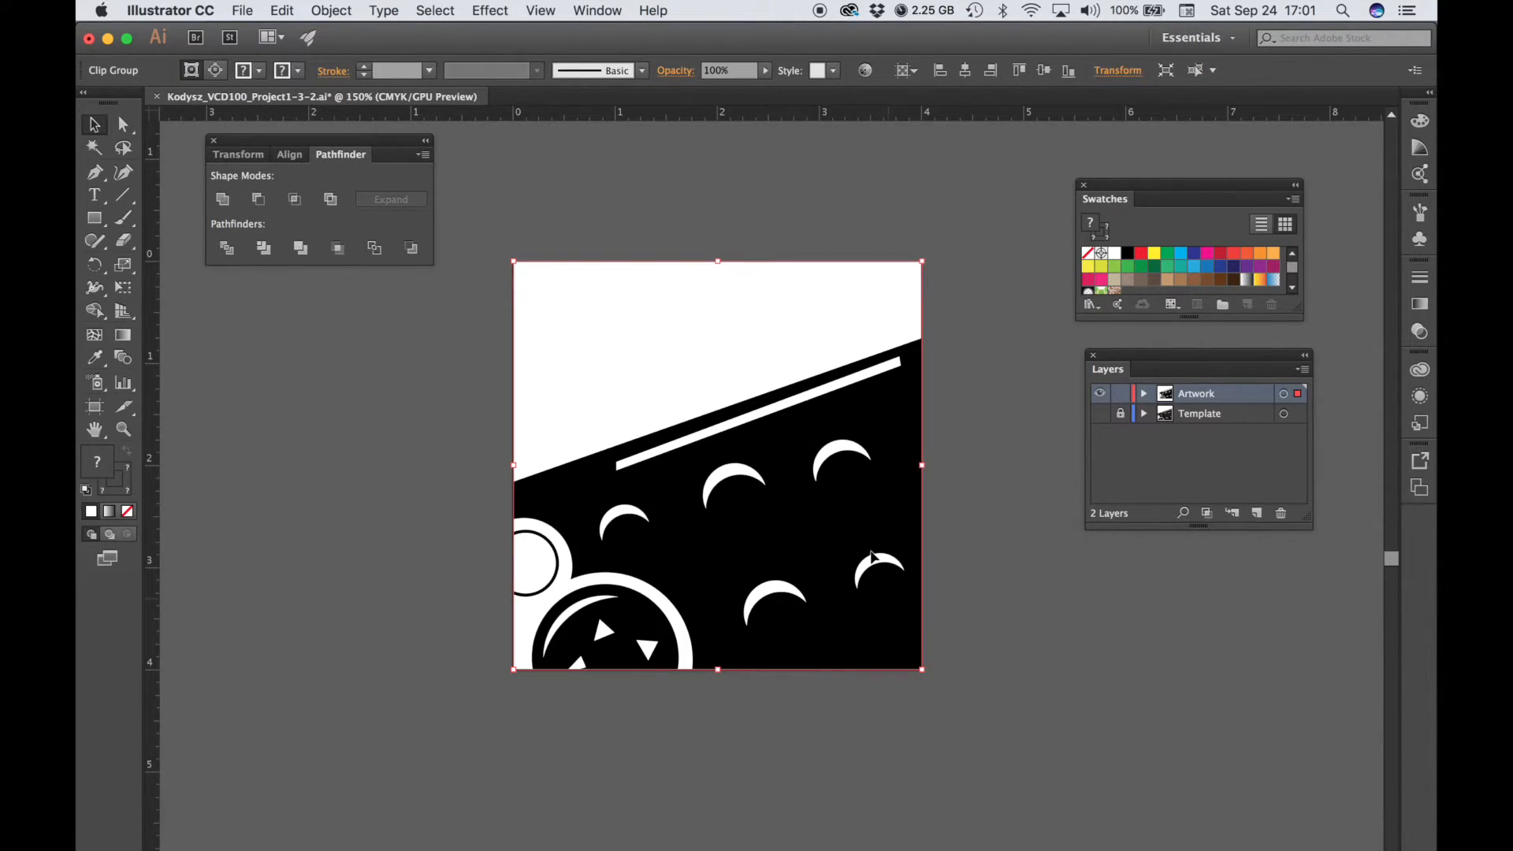
Step: Release the clipping mask from the artwork and deselect all the shapes
{"action": "right_click", "coordinate": [855, 490]}
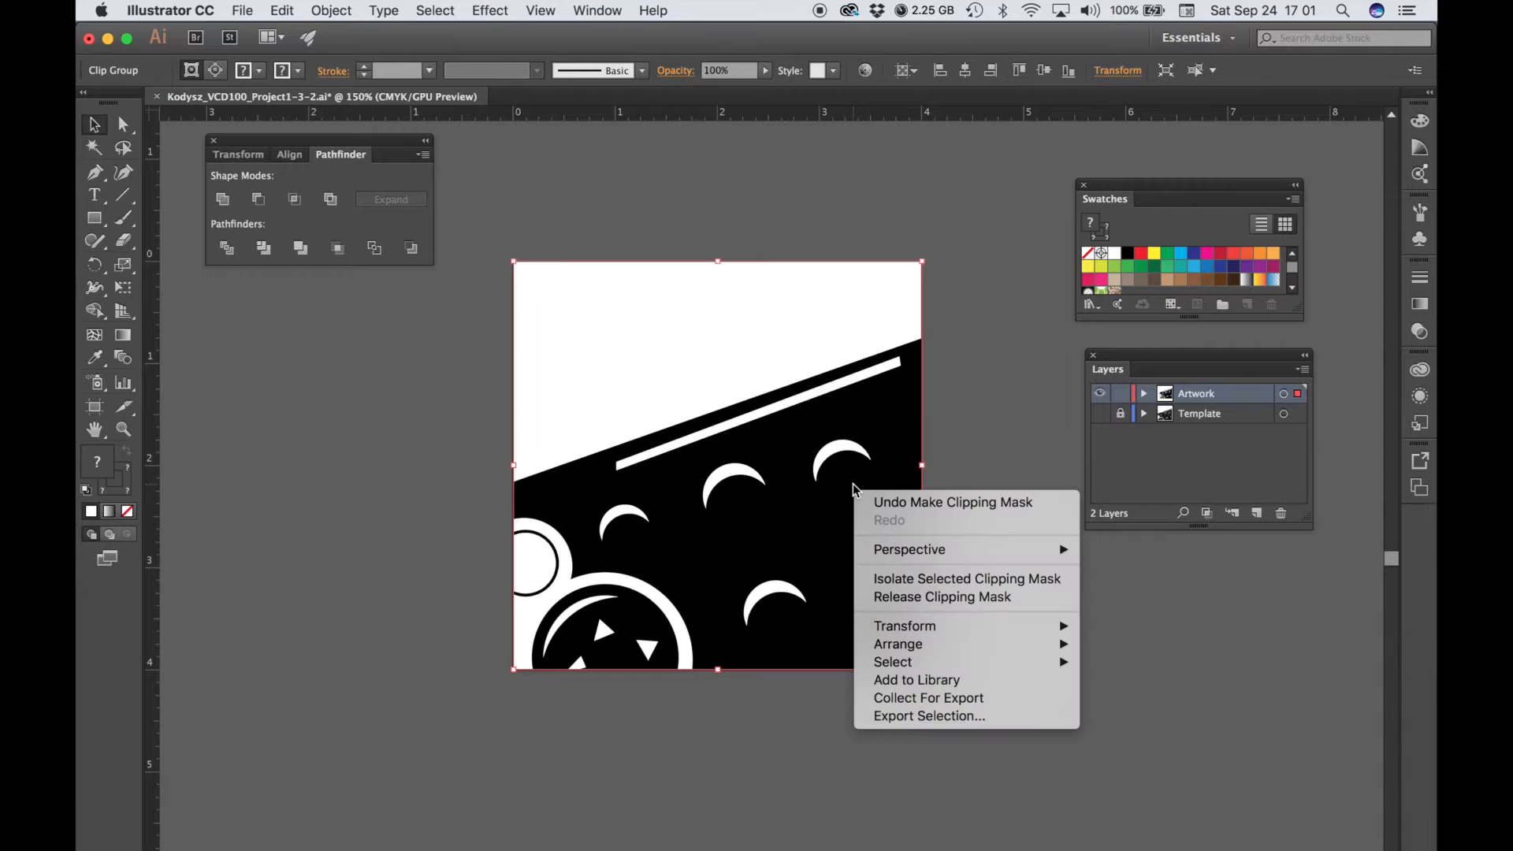
{"action": "left_click", "coordinate": [891, 599]}
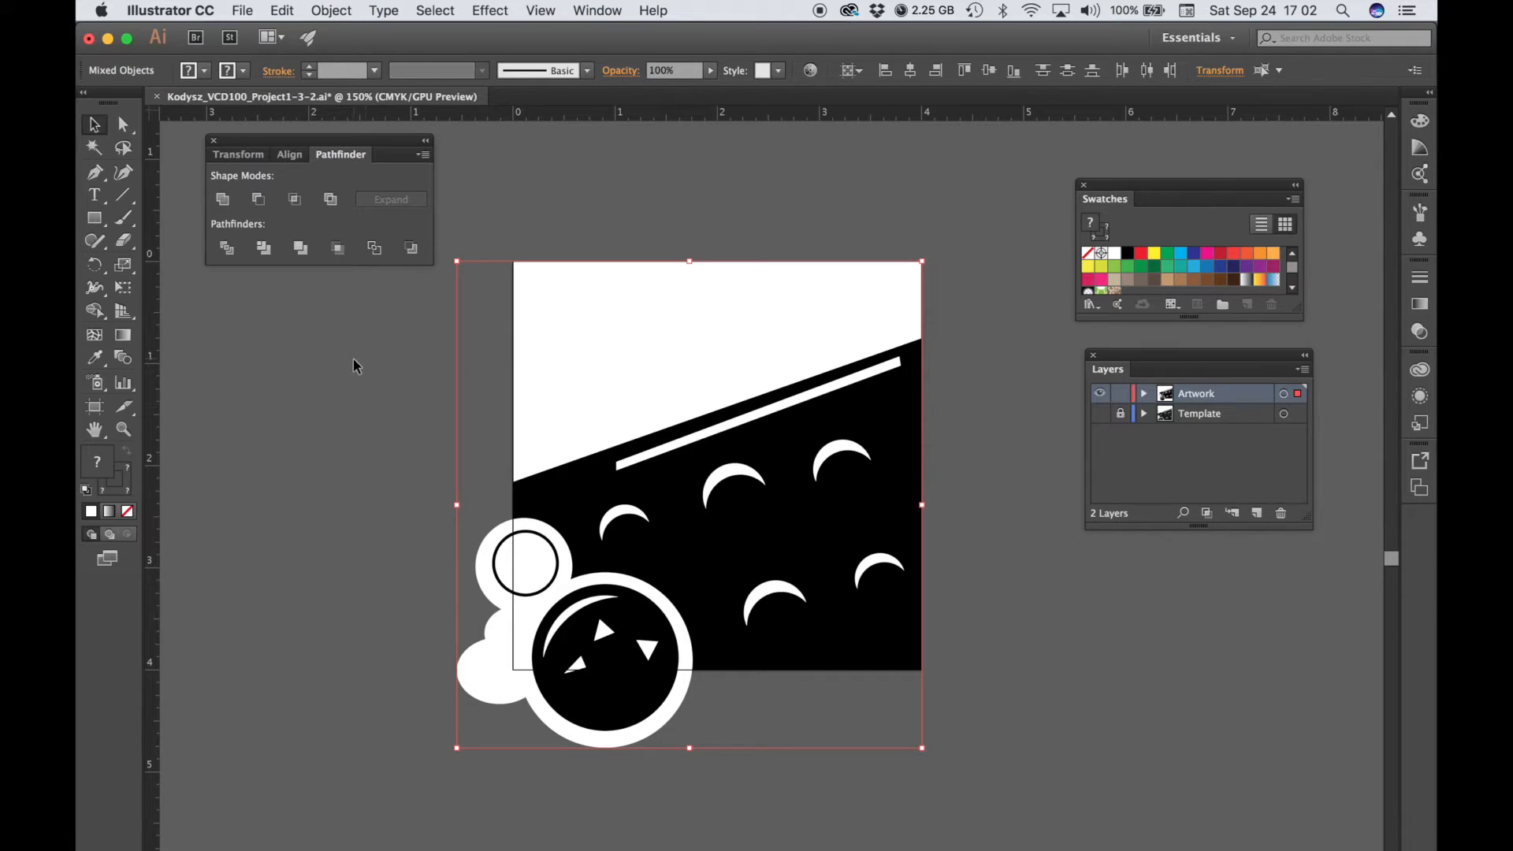
{"action": "left_click", "coordinate": [95, 218]}
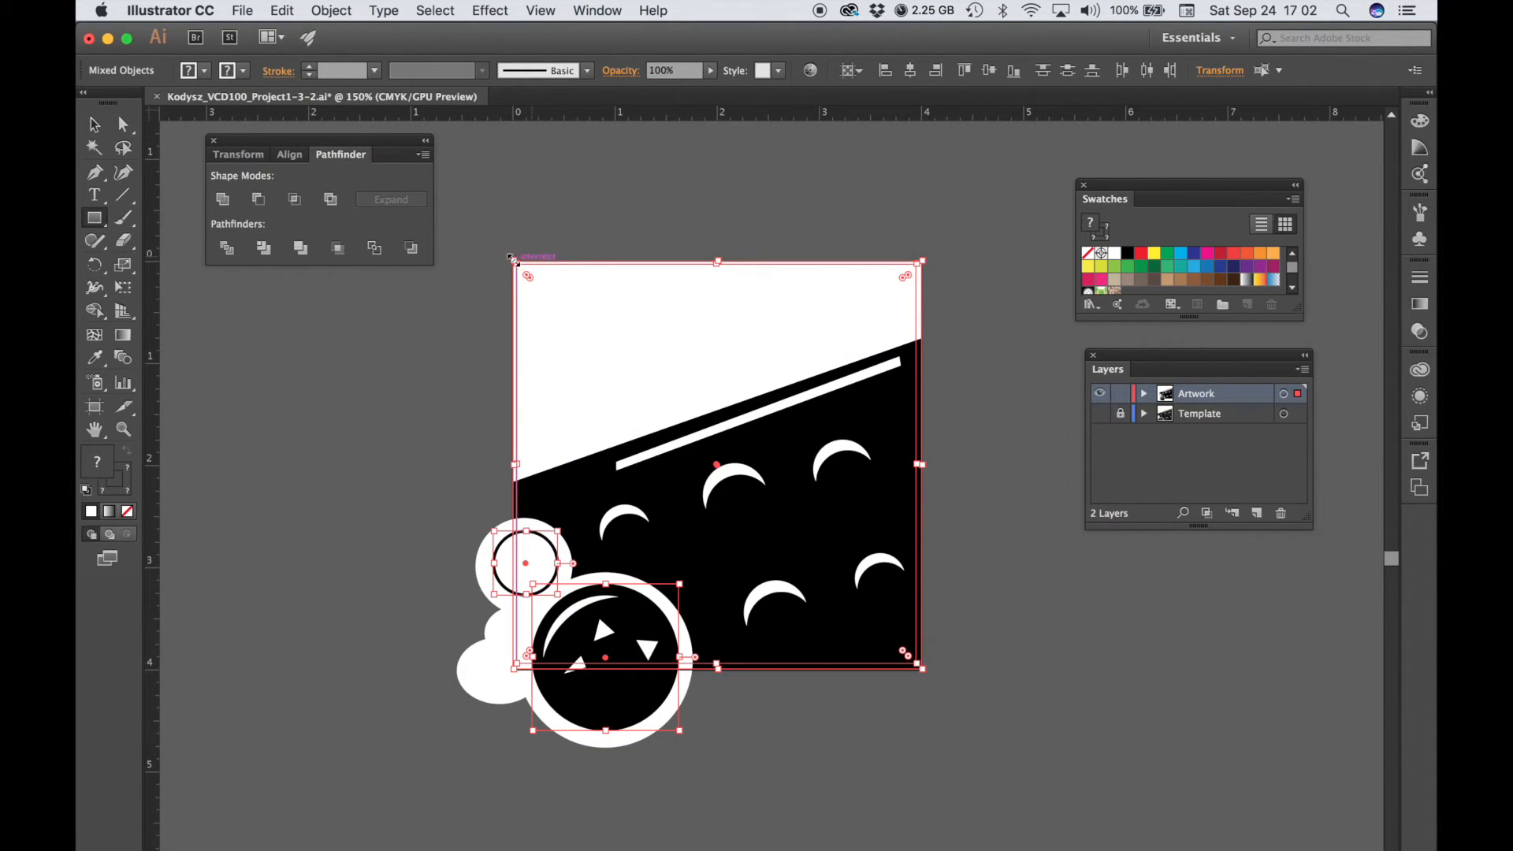
{"action": "left_click", "coordinate": [119, 127]}
{"action": "left_click", "coordinate": [94, 129]}
{"action": "left_click", "coordinate": [333, 324]}
Step: Draw a new white rectangle exactly over the artboard and clip the grouped artwork to it with a clipping mask
{"action": "left_click", "coordinate": [96, 220]}
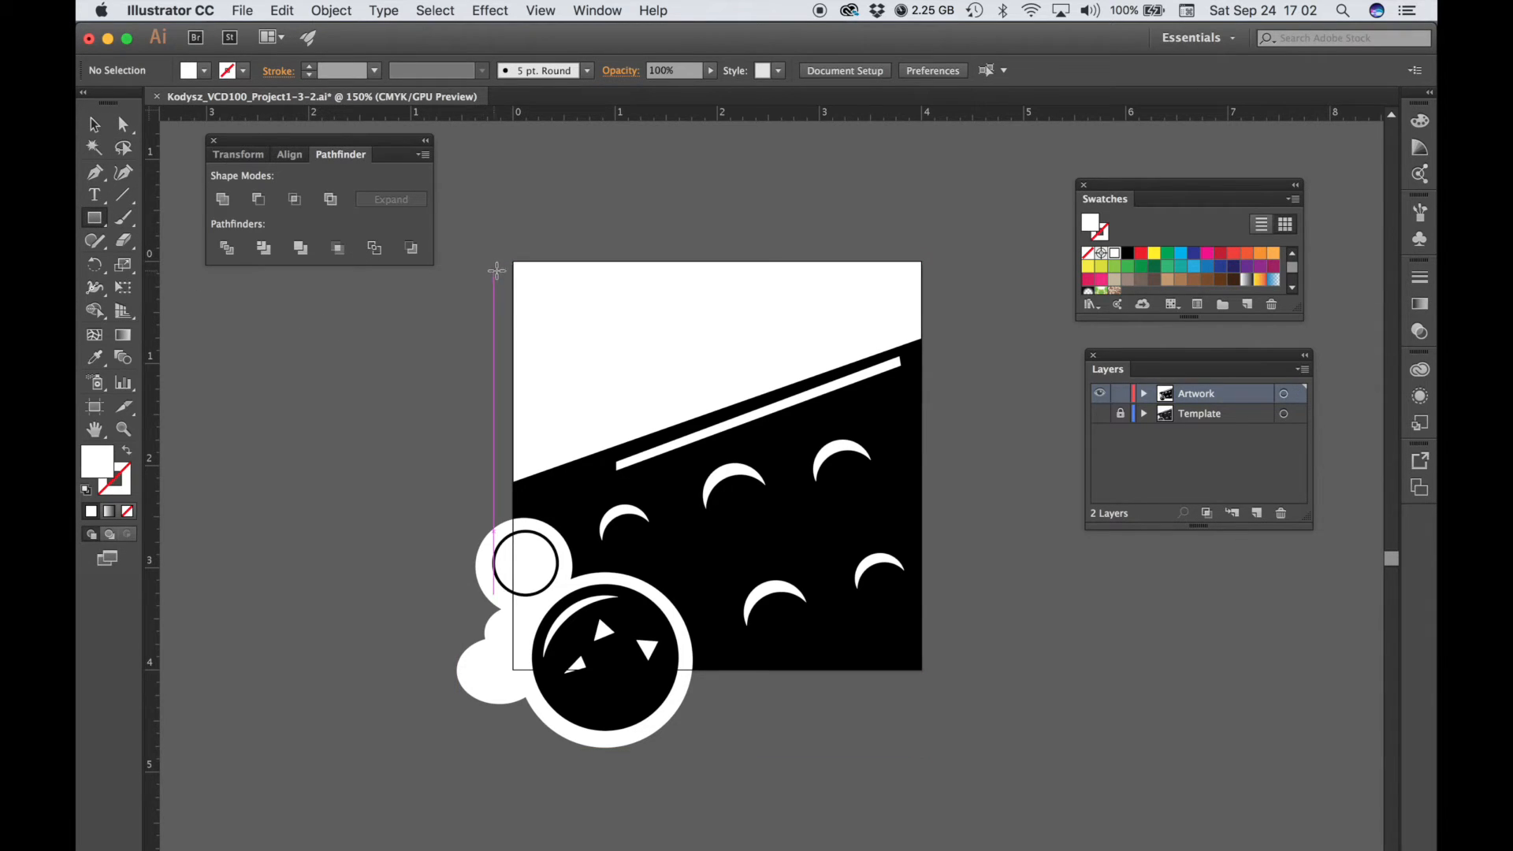
{"action": "left_click_drag", "start_coordinate": [512, 263], "coordinate": [922, 669]}
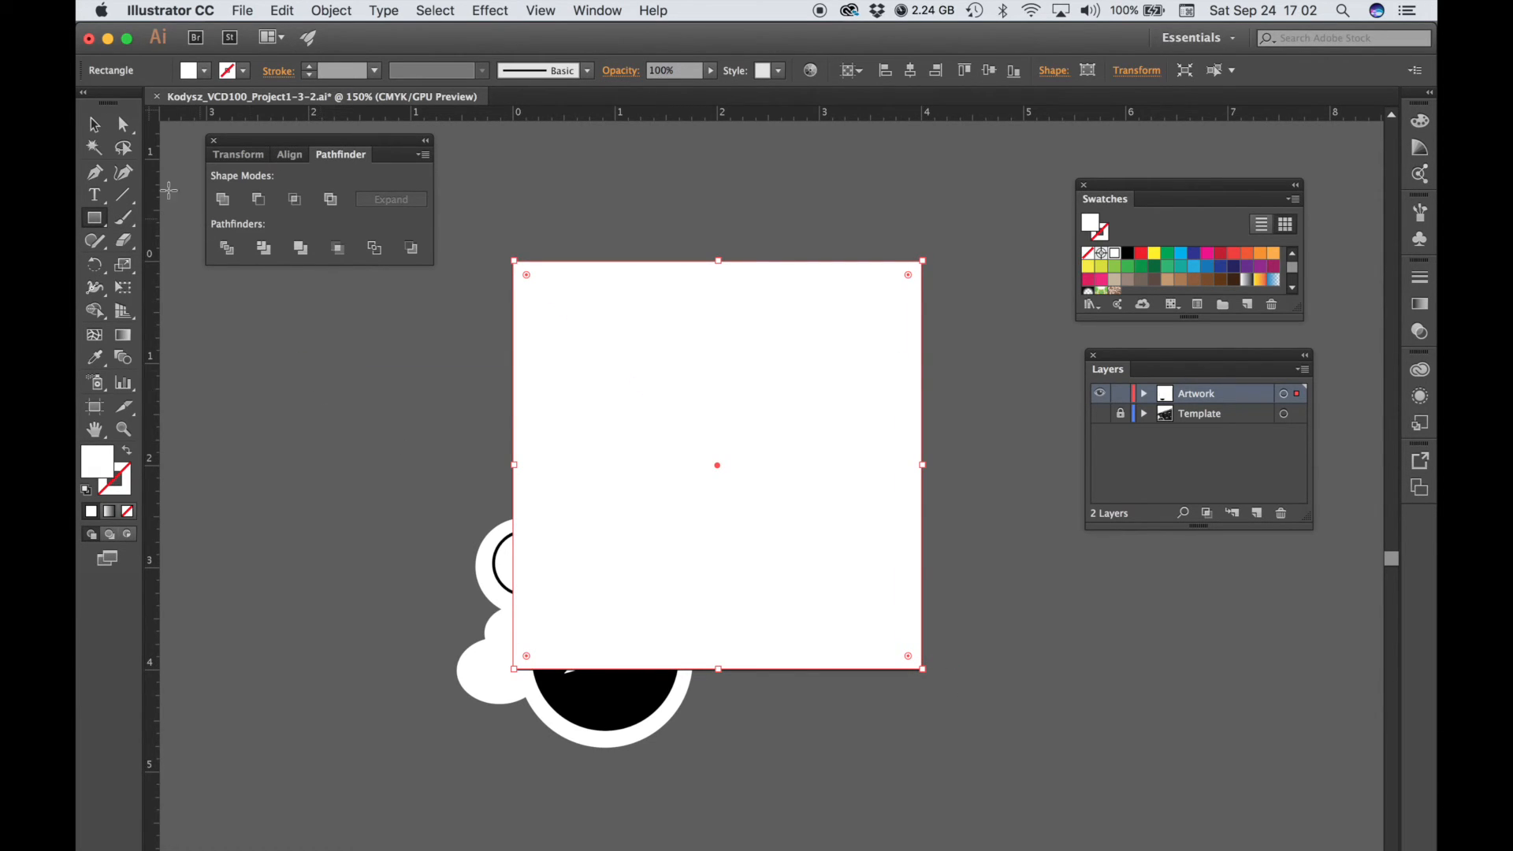
{"action": "left_click", "coordinate": [94, 123]}
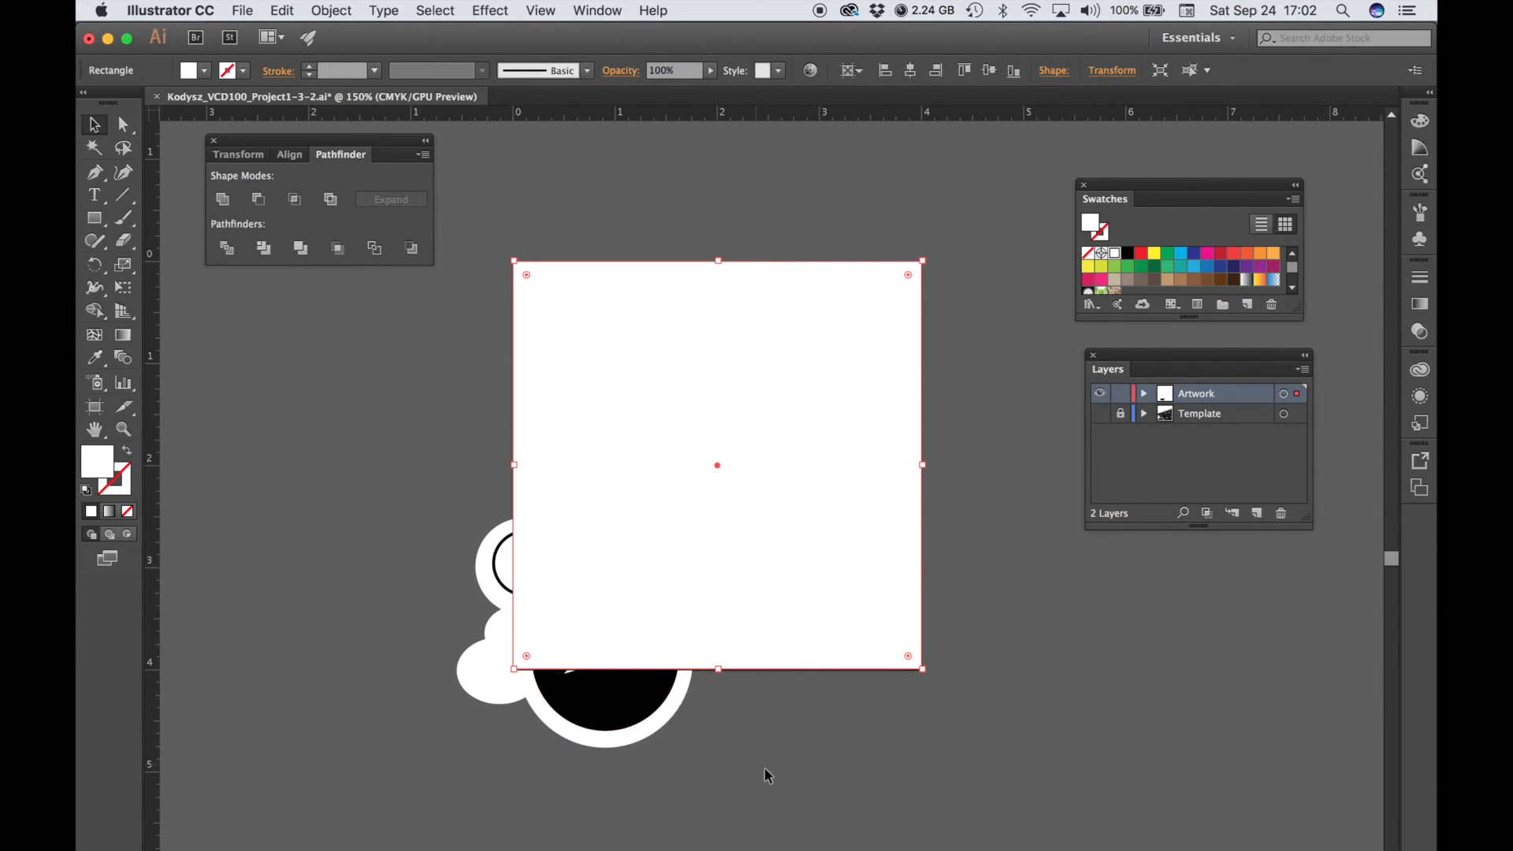
{"action": "left_click", "coordinate": [627, 711], "text": "shift"}
{"action": "right_click", "coordinate": [824, 429]}
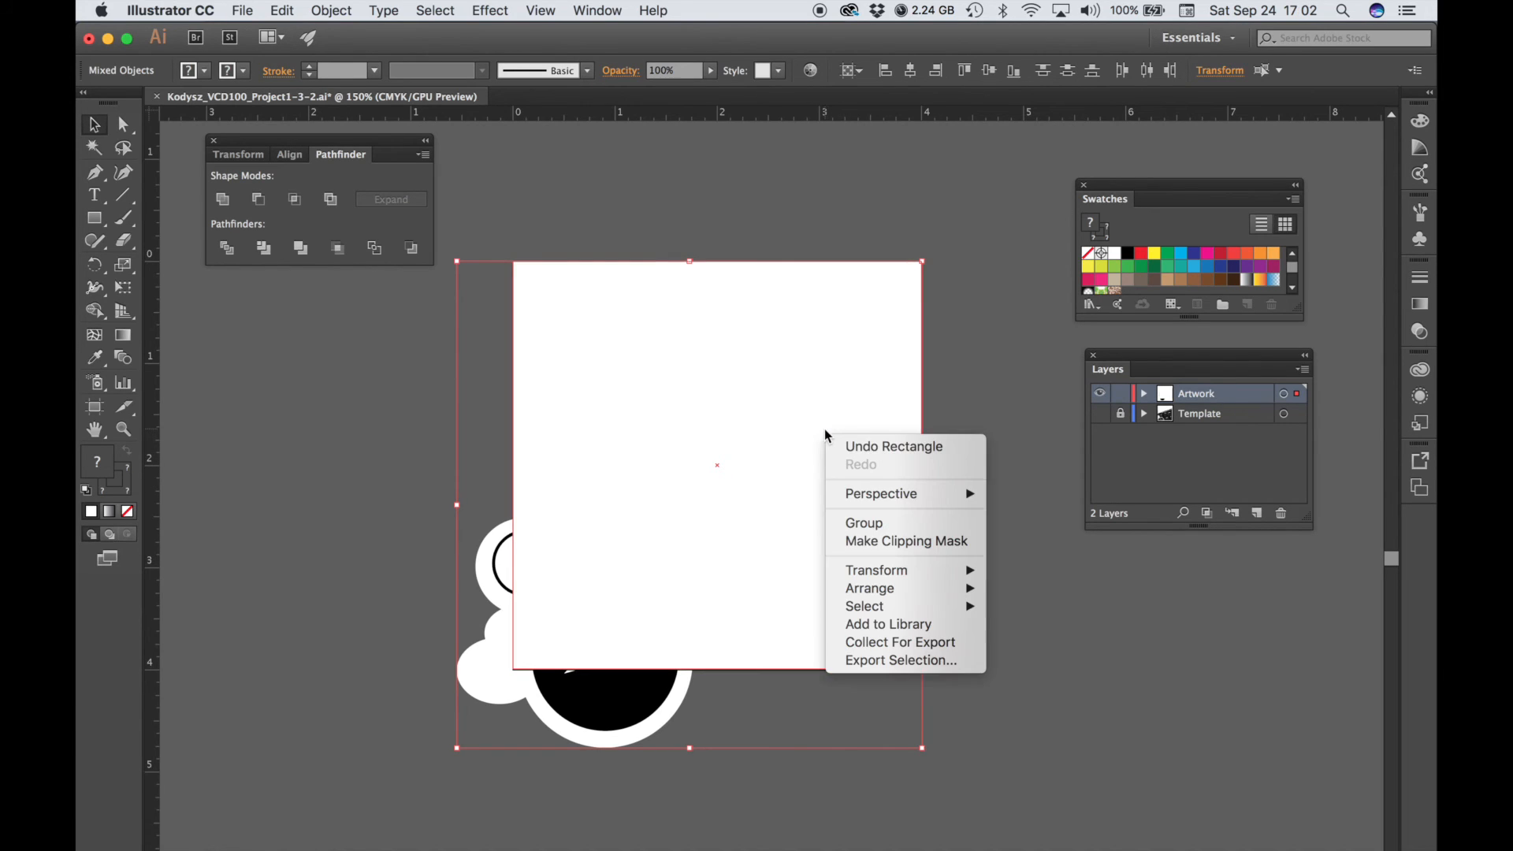
{"action": "left_click", "coordinate": [872, 533]}
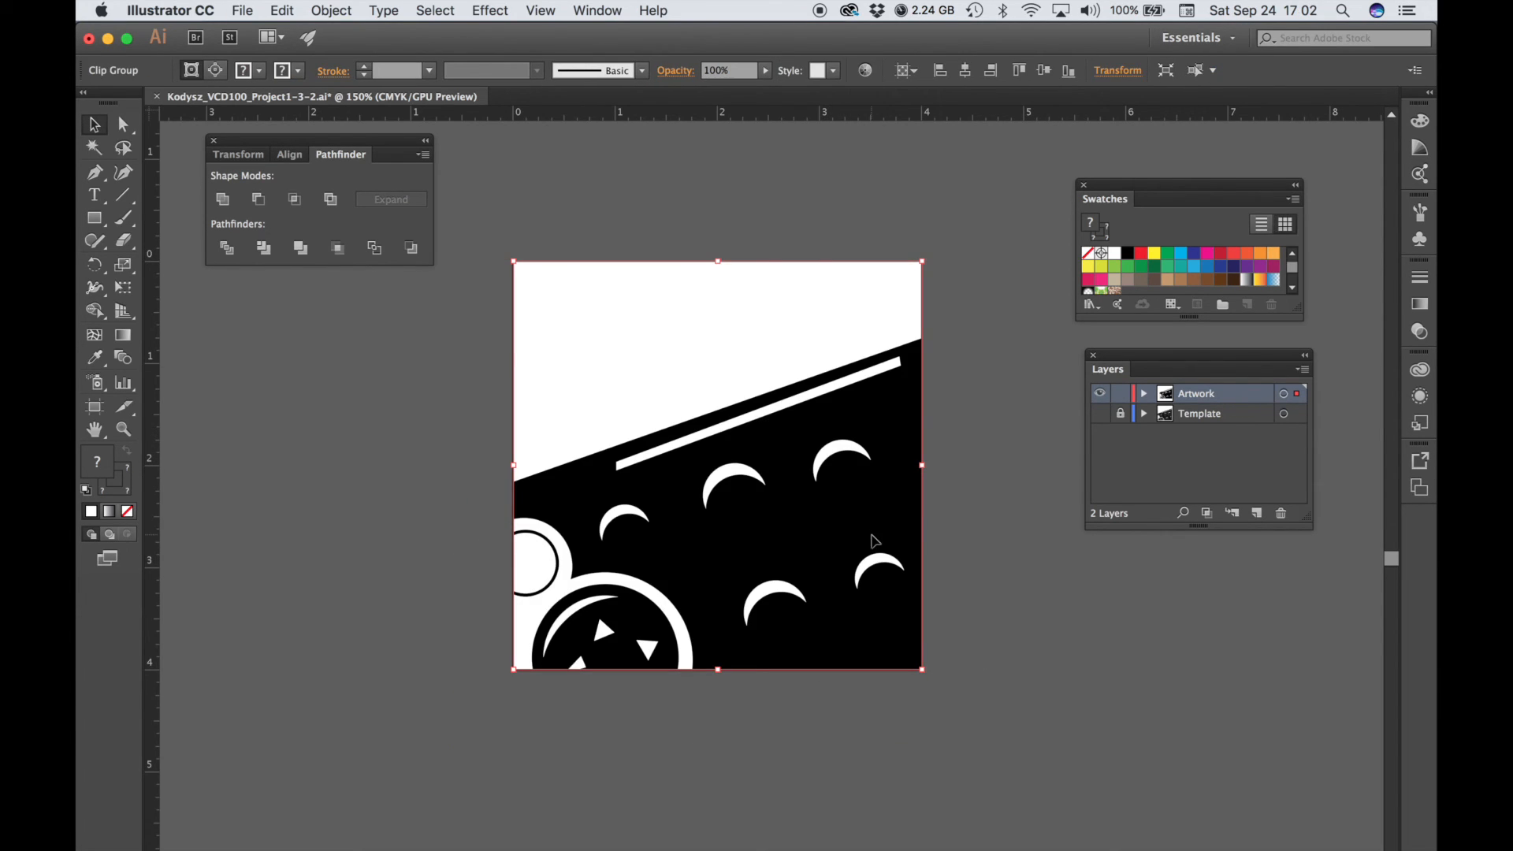
{"action": "left_click", "coordinate": [1013, 556]}
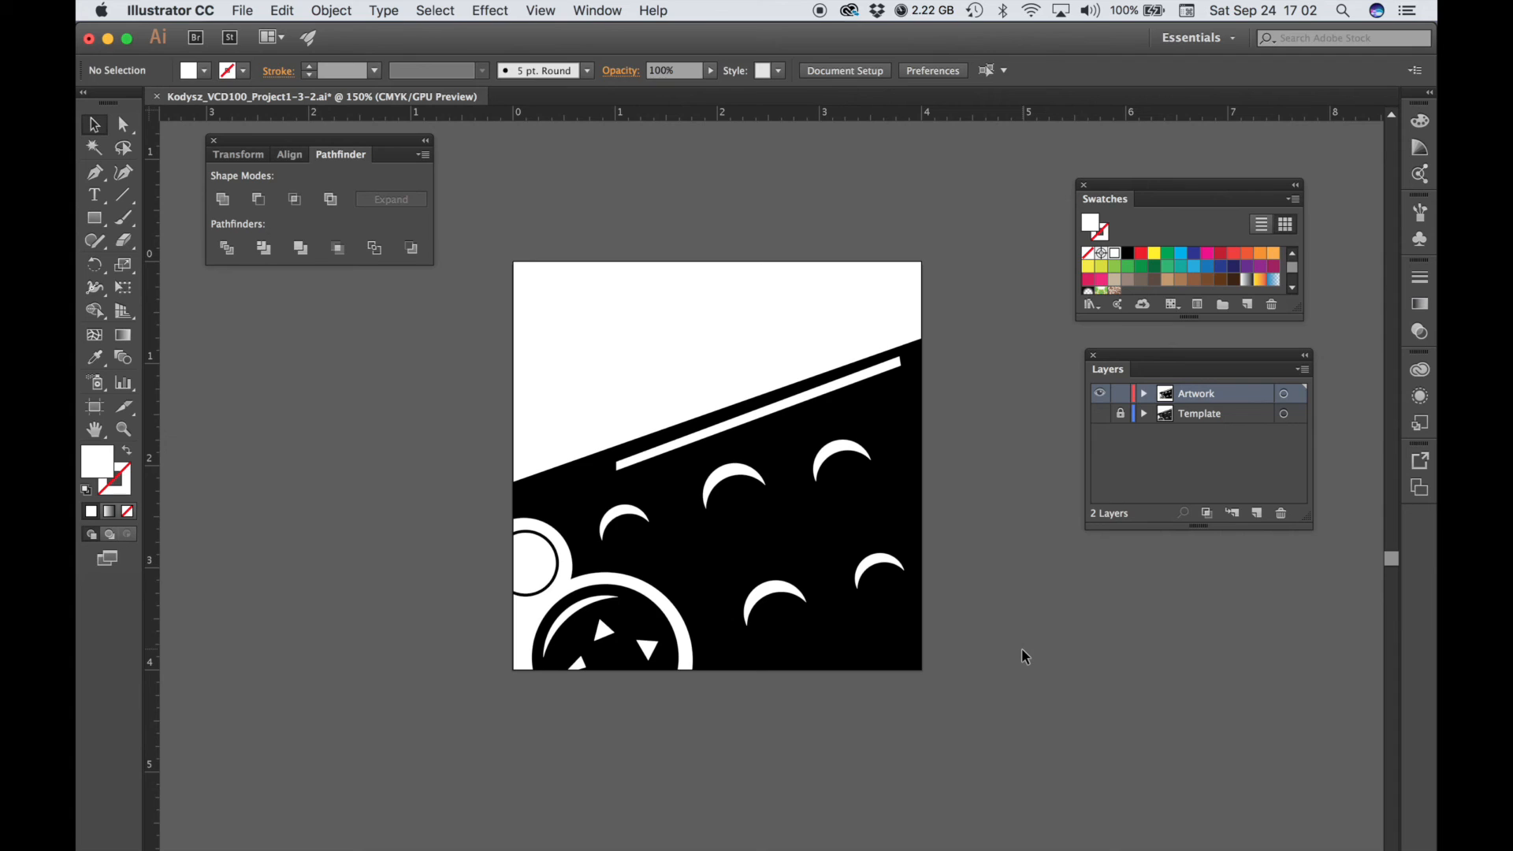